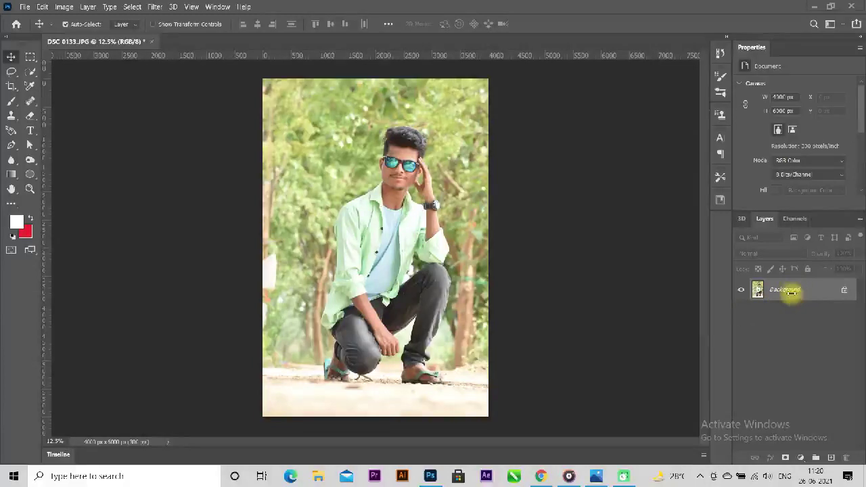
Duplicate the DSC 0133.JPG Background layer into a new Layer 1
drag(794, 293, 794, 292)
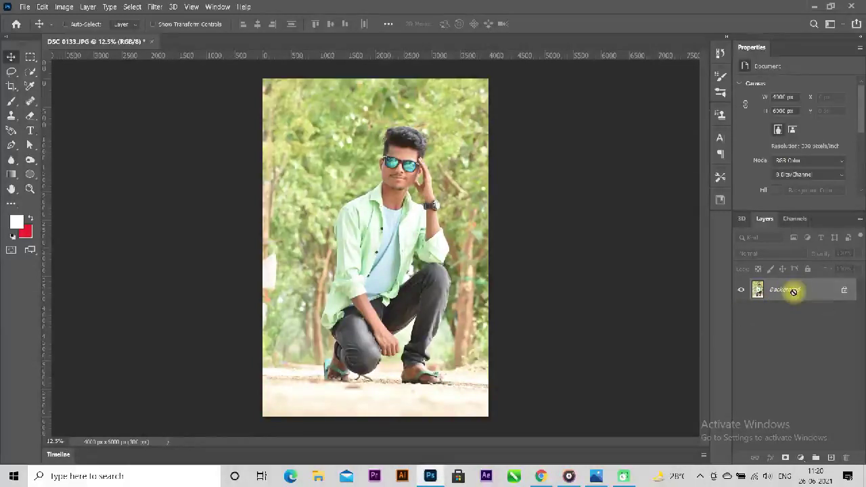
key(ctrl+j)
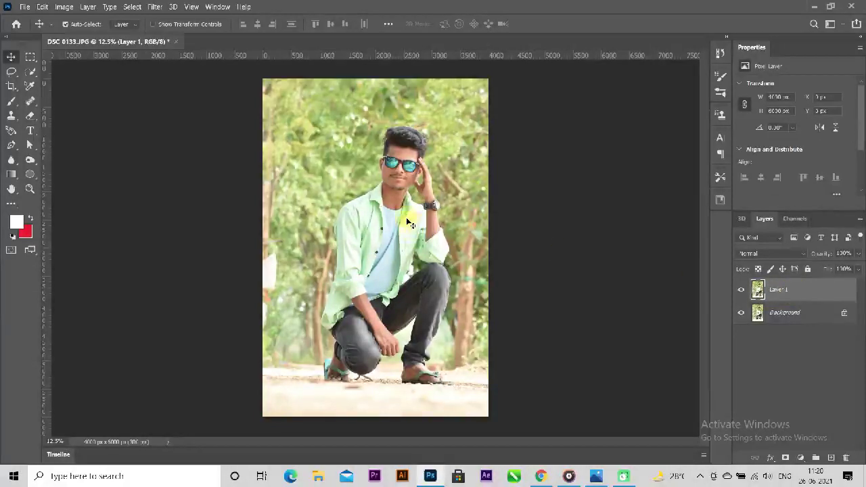
Open Camera Raw on Layer 1, set Highlights and Whites to -100, and darken Blacks
click(155, 7)
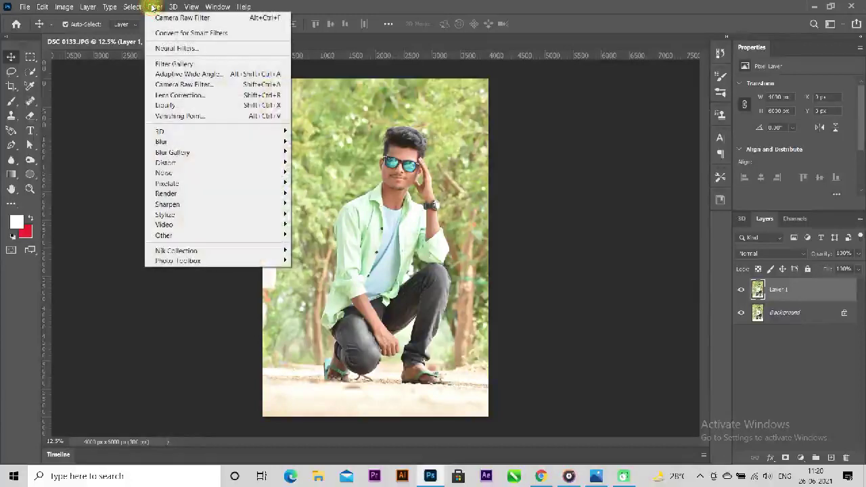
click(190, 84)
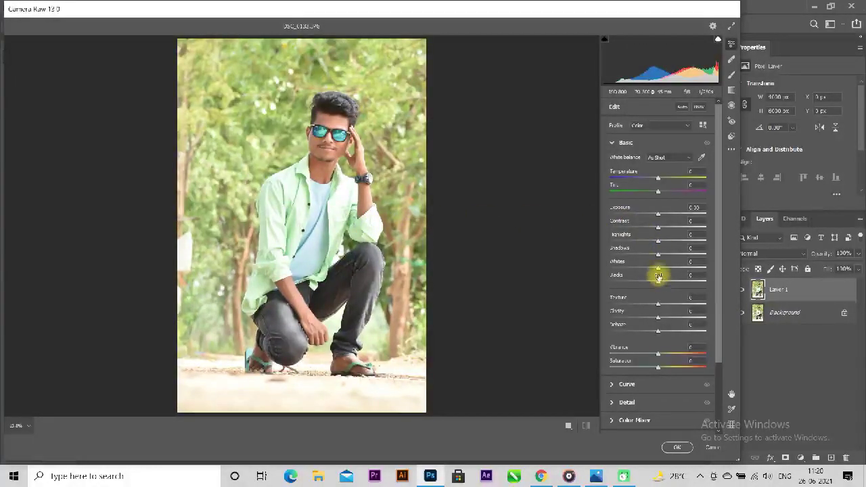
drag(657, 243, 588, 241)
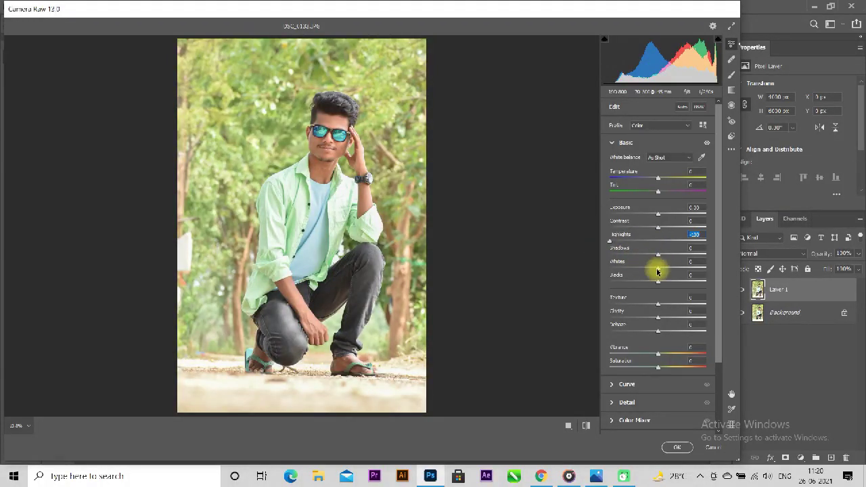
drag(657, 268, 585, 268)
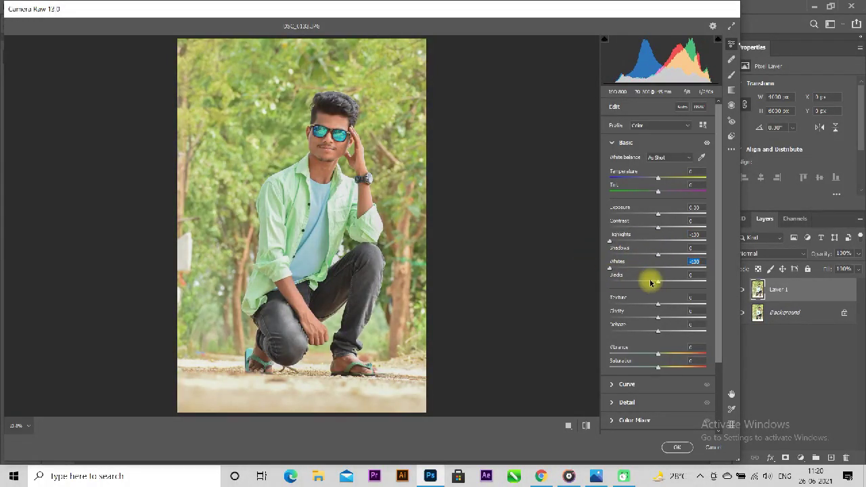
drag(658, 283, 636, 289)
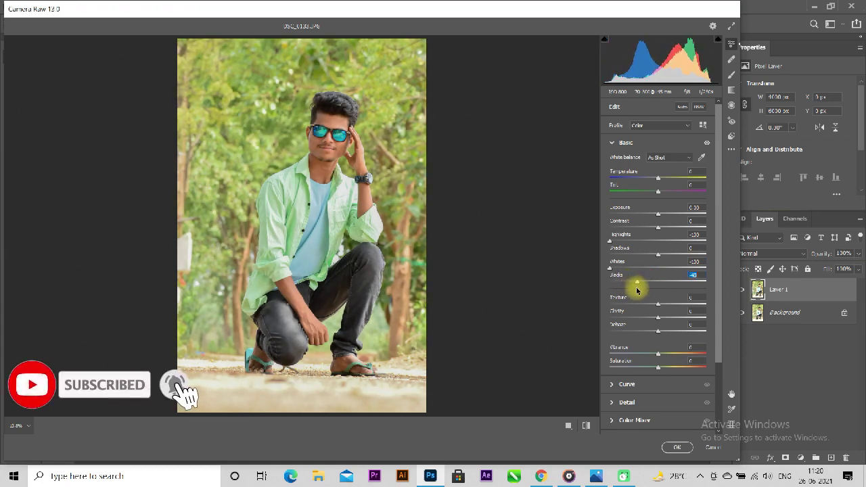
Raise Shadows to +74, tweak Contrast, and add Clarity and Texture
mouse_move(658, 256)
mouse_down()
mouse_move(648, 255)
mouse_move(707, 262)
mouse_move(695, 263)
mouse_up()
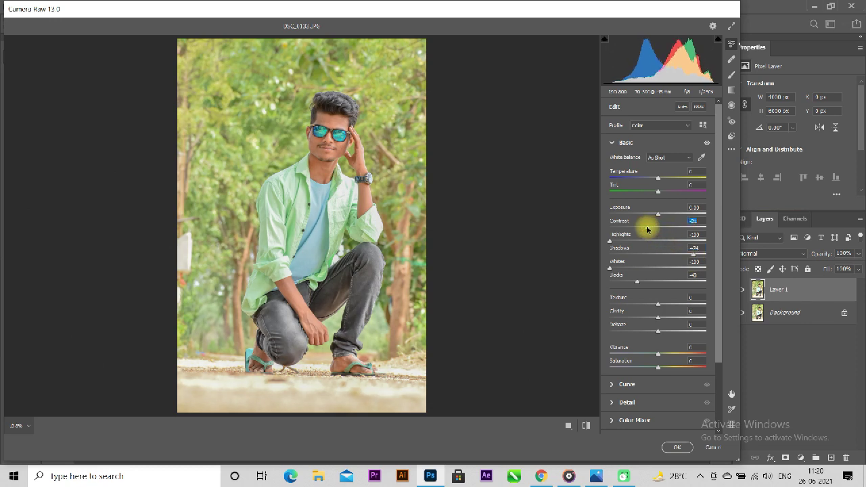
mouse_move(658, 230)
mouse_down()
mouse_move(670, 232)
mouse_move(653, 229)
mouse_up()
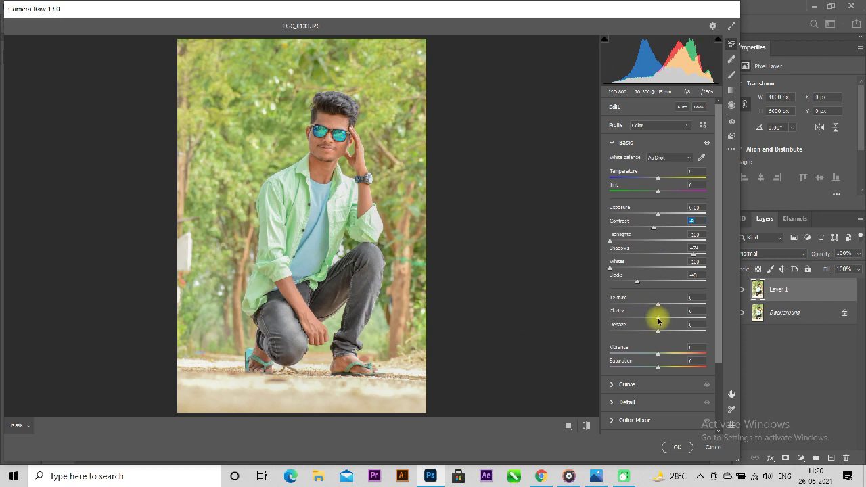
drag(658, 321, 665, 321)
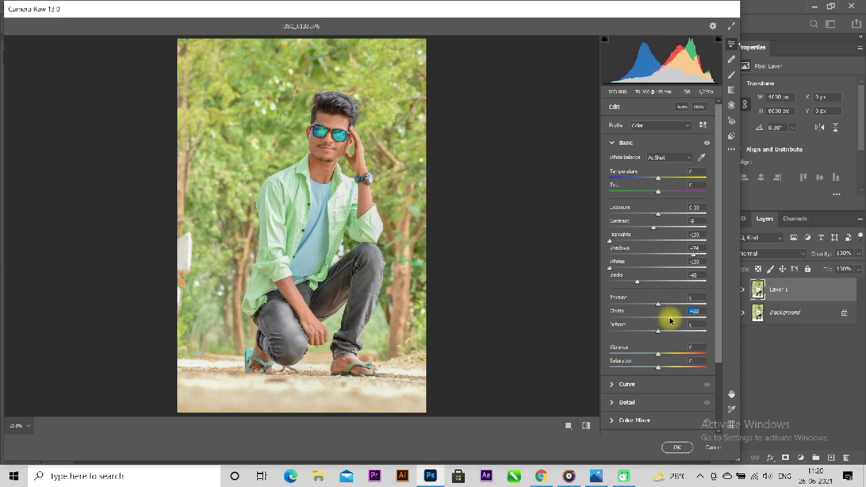
drag(657, 306, 665, 335)
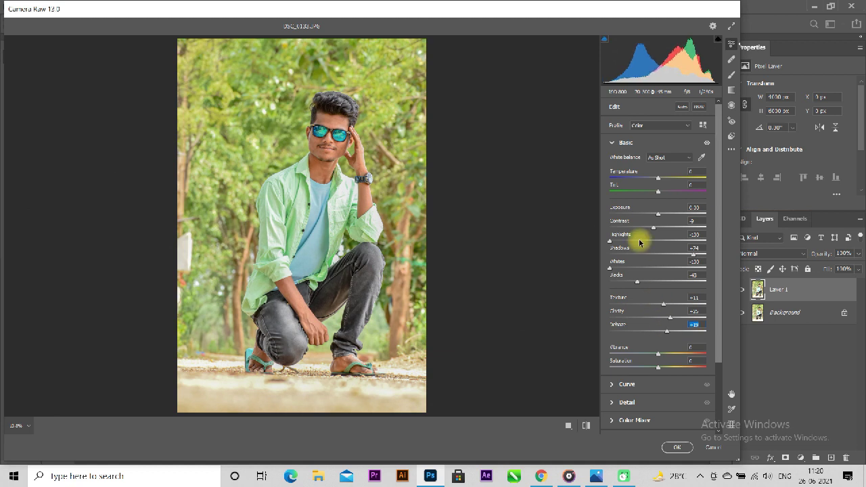
Raise the Darks slider on Camera Raw's parametric tone curve
click(615, 144)
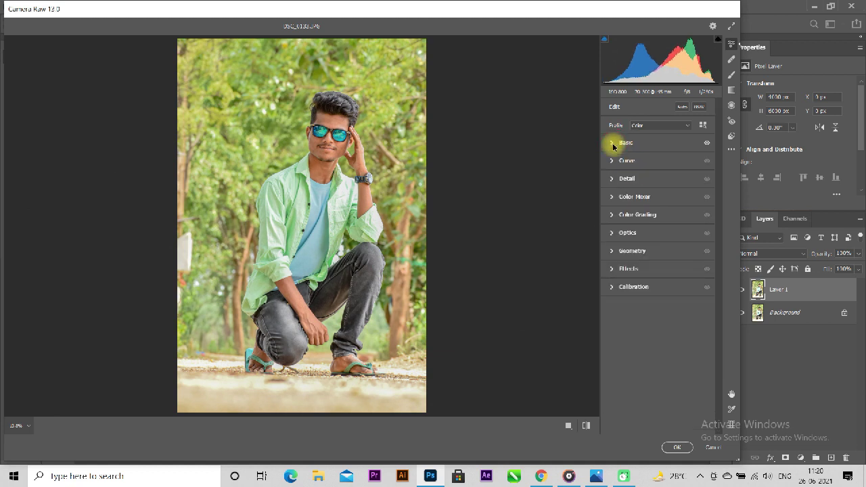
click(613, 161)
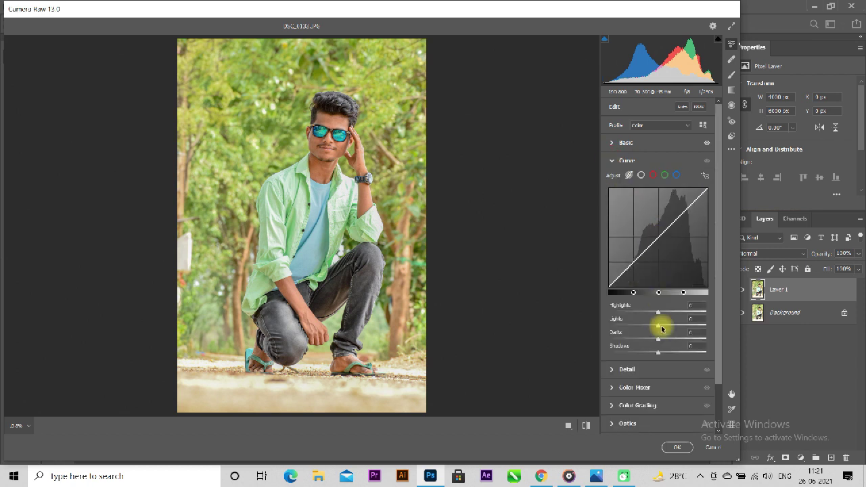
mouse_move(658, 342)
mouse_down()
mouse_move(666, 343)
mouse_move(647, 353)
mouse_move(667, 353)
mouse_move(655, 355)
mouse_up()
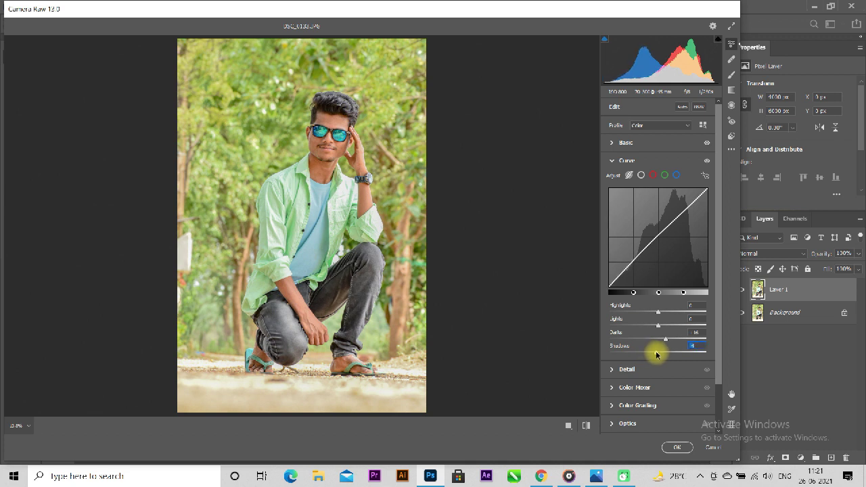
Adjust Orange luminance in the Color Mixer and apply Camera Raw to Layer 1
click(611, 160)
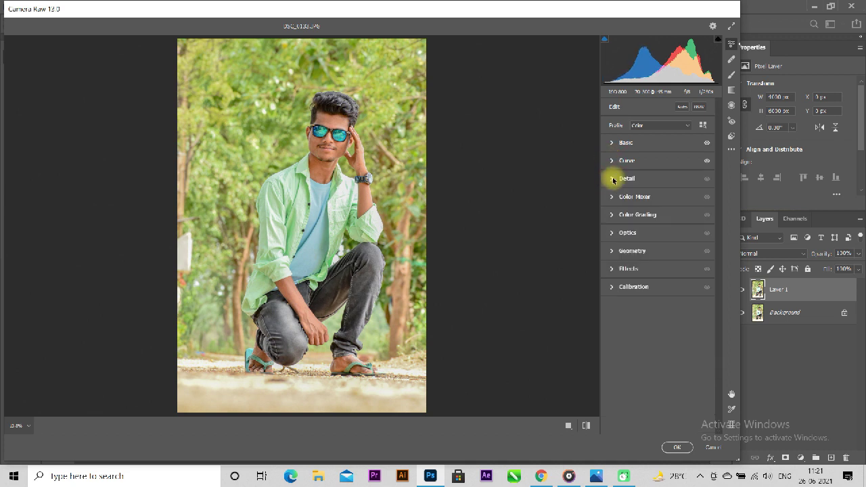
click(613, 197)
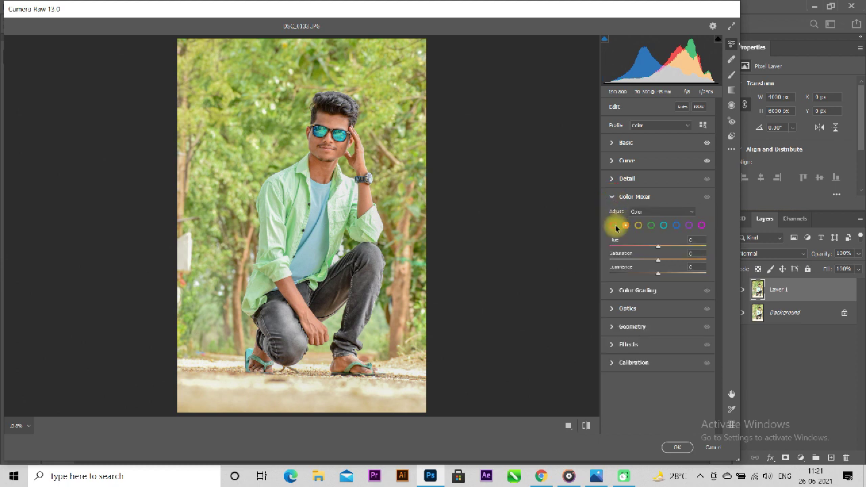
click(626, 225)
text(+20)
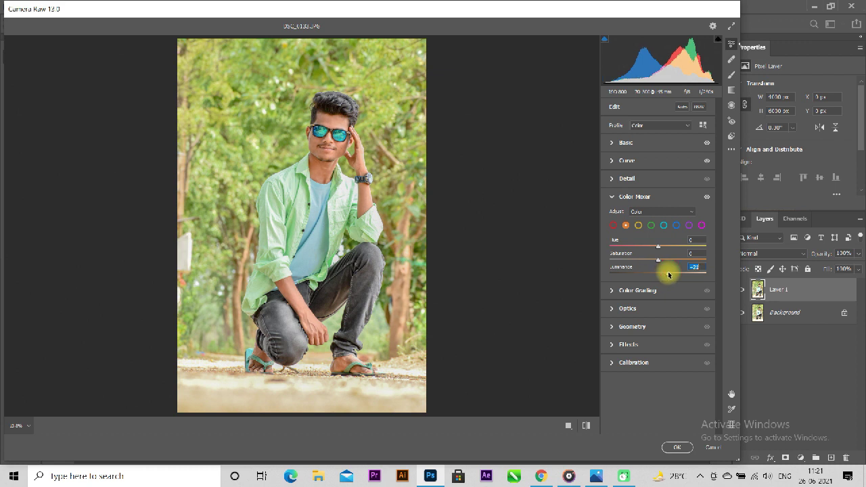
click(612, 196)
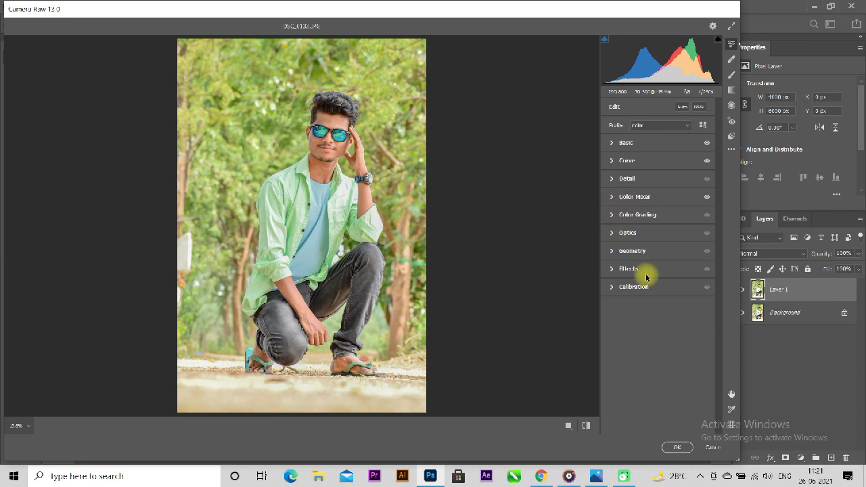
click(678, 448)
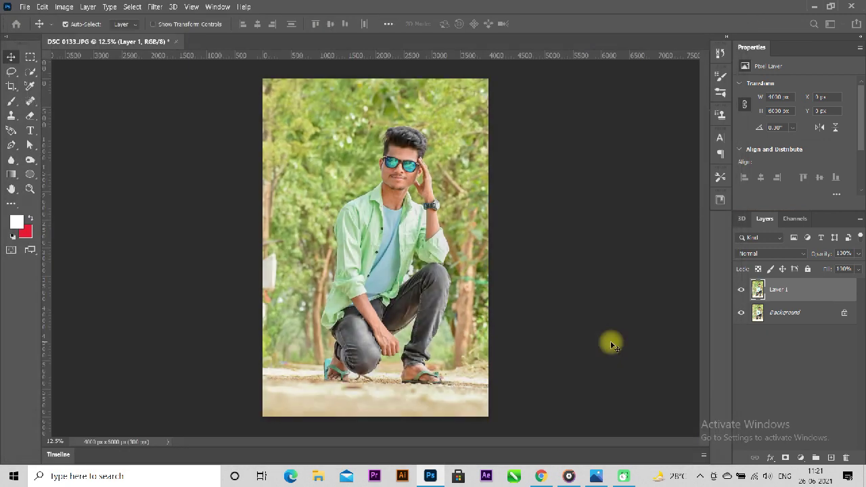
Toggle Layer 1's visibility to compare with the original, then reopen Camera Raw
click(741, 289)
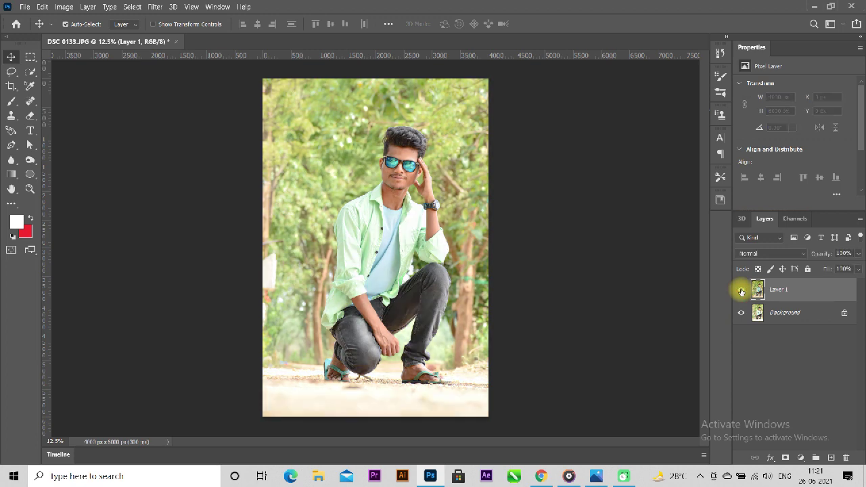
click(740, 291)
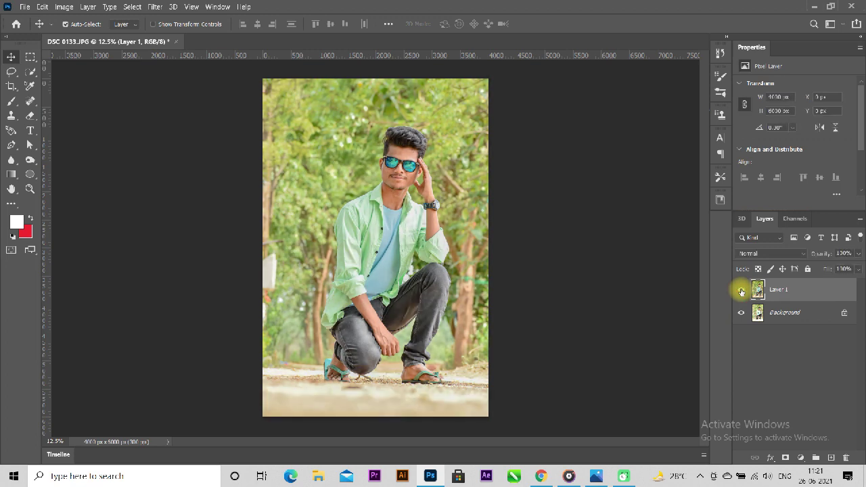
click(155, 8)
click(186, 83)
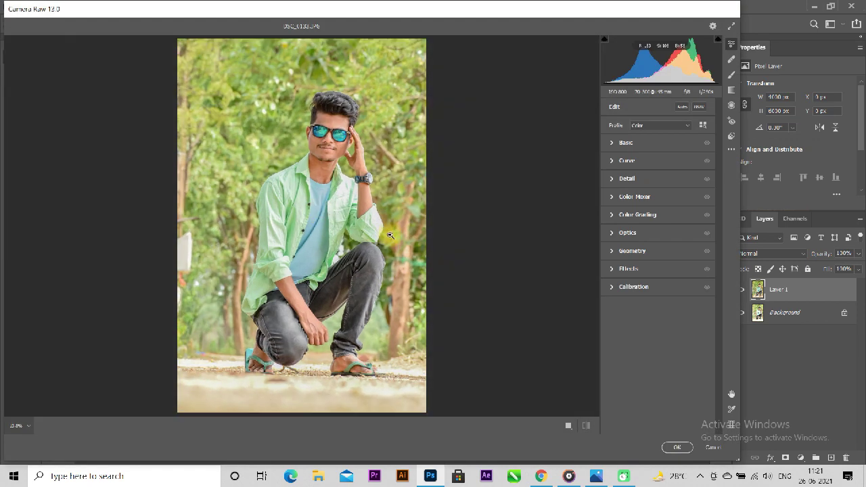
Show Before/After, desaturate reds and oranges, and cut yellow saturation to about -94
click(568, 425)
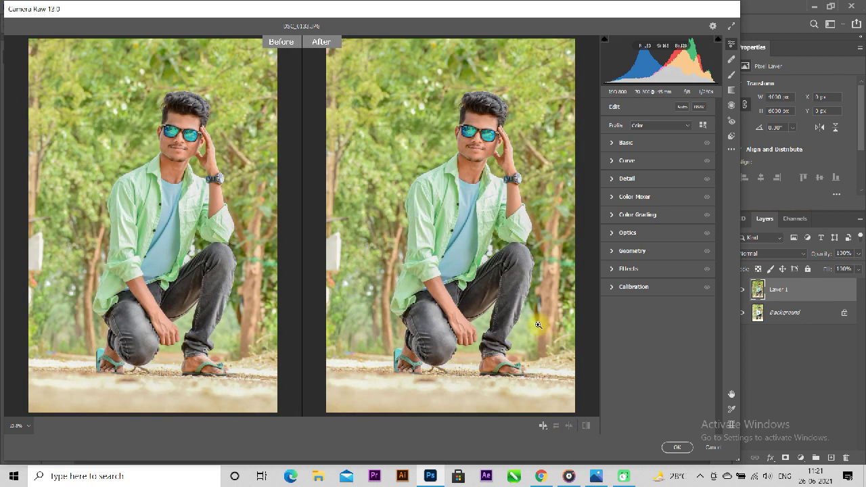
click(611, 197)
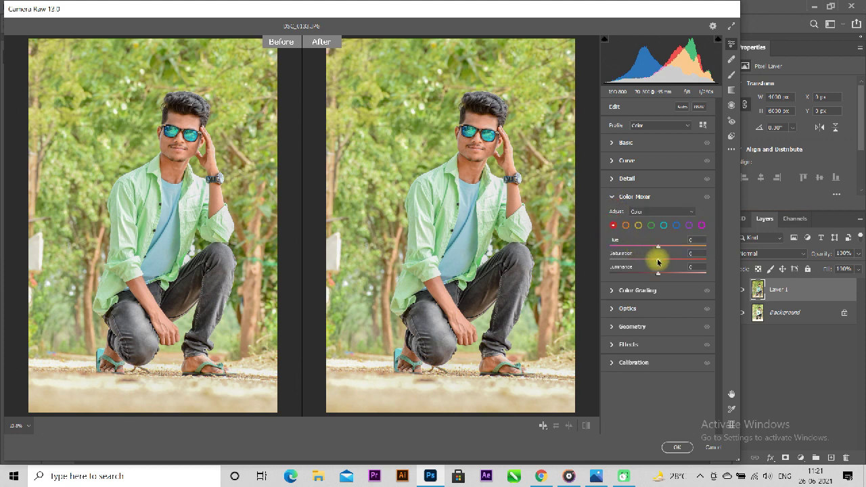
mouse_move(657, 262)
mouse_down()
mouse_move(614, 264)
mouse_move(664, 271)
mouse_up()
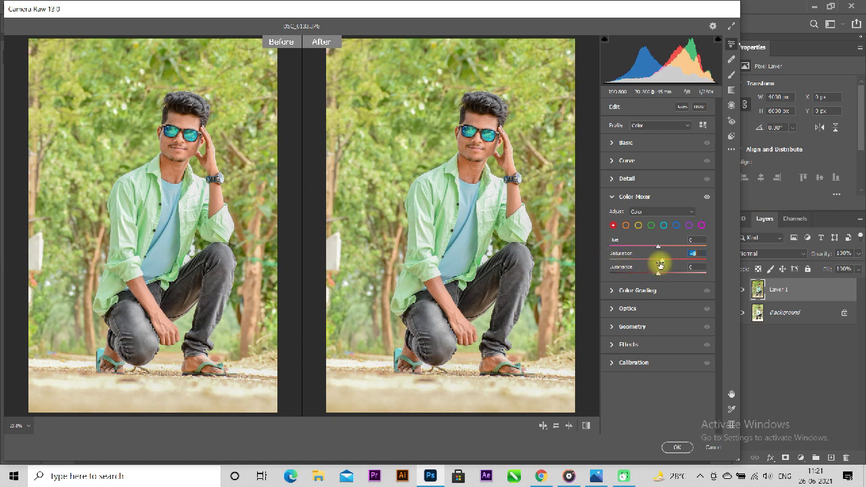
click(626, 226)
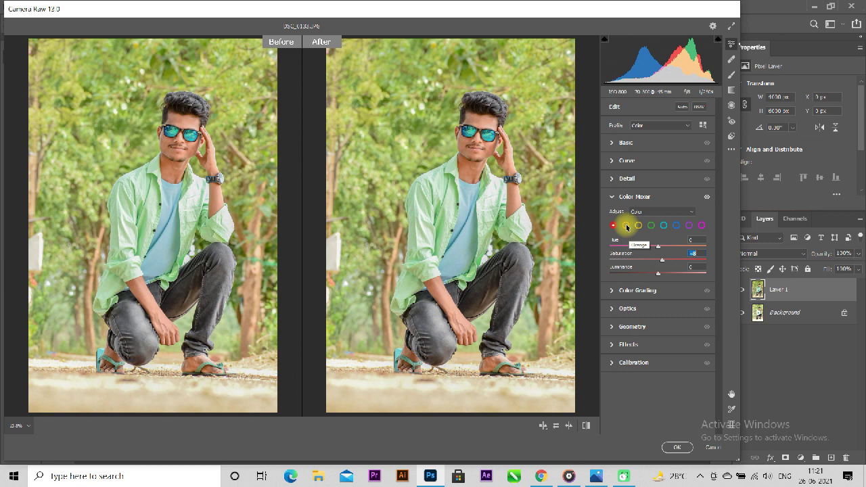
click(626, 226)
mouse_move(657, 259)
mouse_down()
mouse_move(668, 263)
mouse_move(653, 263)
mouse_up()
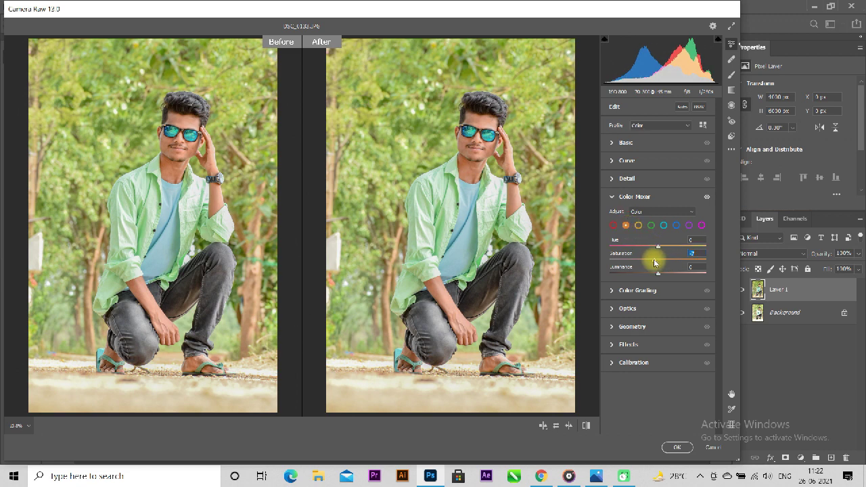
click(638, 225)
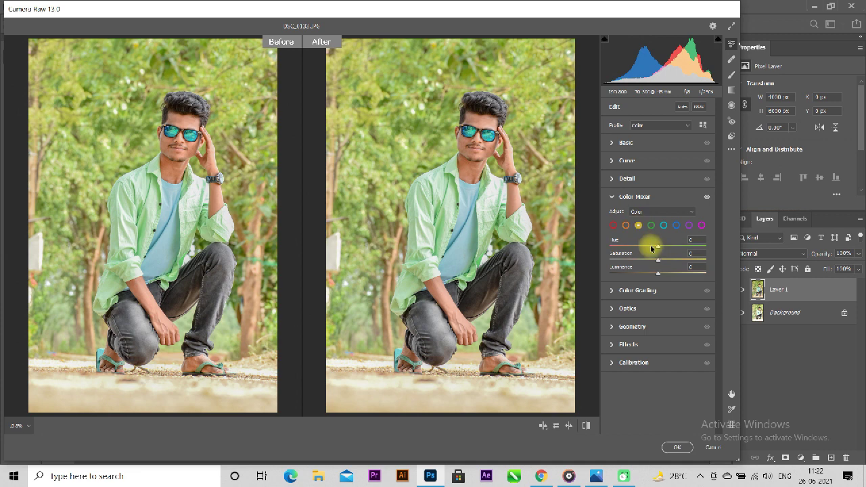
mouse_move(658, 262)
mouse_down()
mouse_move(719, 260)
mouse_move(604, 263)
mouse_move(615, 269)
mouse_up()
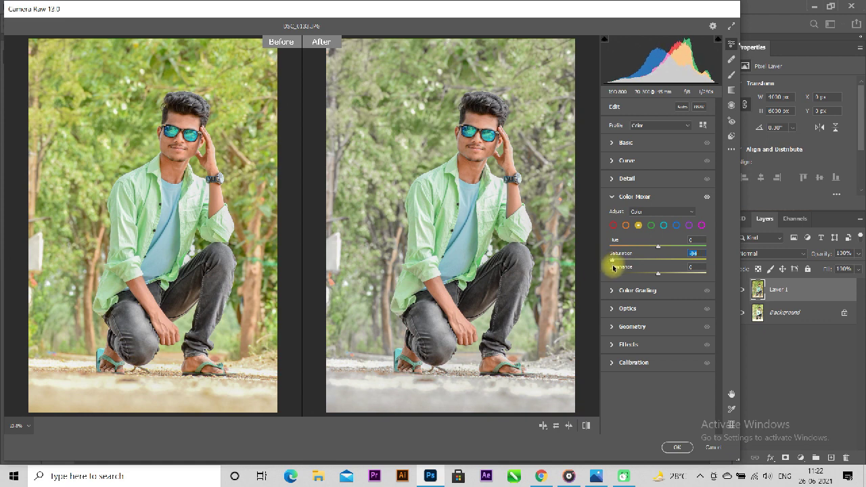
Adjust the greens' saturation and hue in the Color Mixer
click(651, 225)
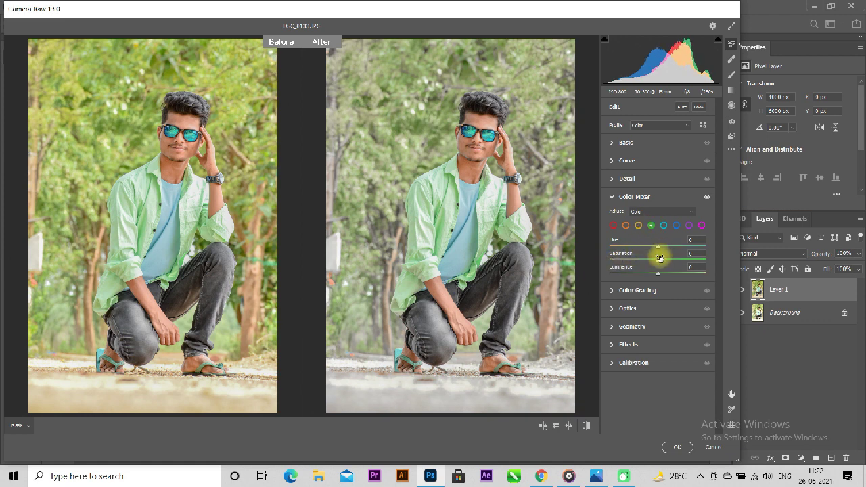
mouse_move(660, 258)
mouse_down()
mouse_move(717, 264)
mouse_move(634, 253)
mouse_move(613, 266)
mouse_move(696, 267)
mouse_move(679, 268)
mouse_up()
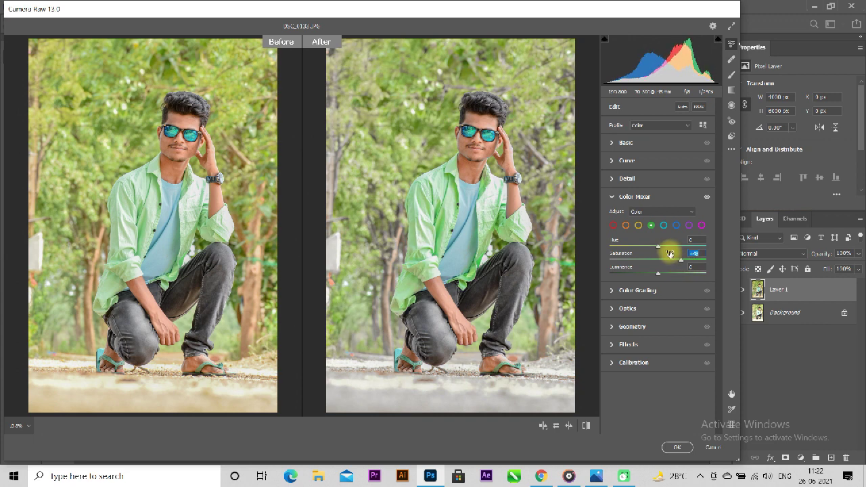
drag(658, 248, 682, 252)
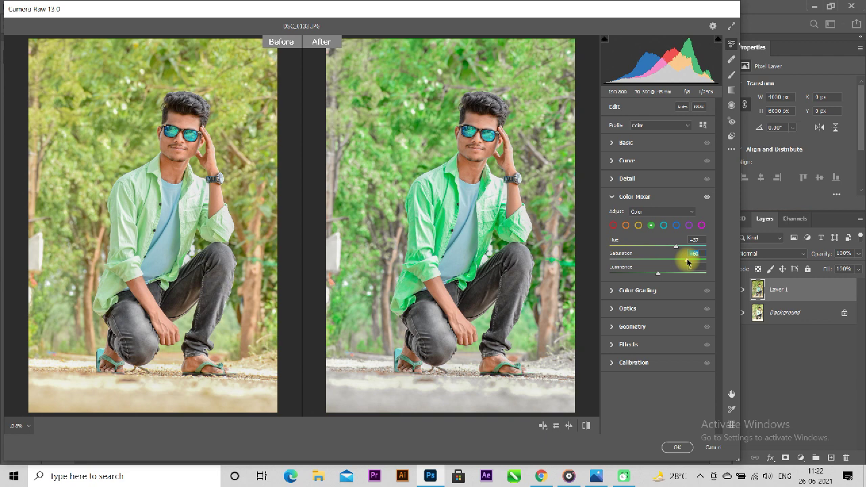
Push aqua saturation to +100 and nudge its hue slightly negative
click(663, 226)
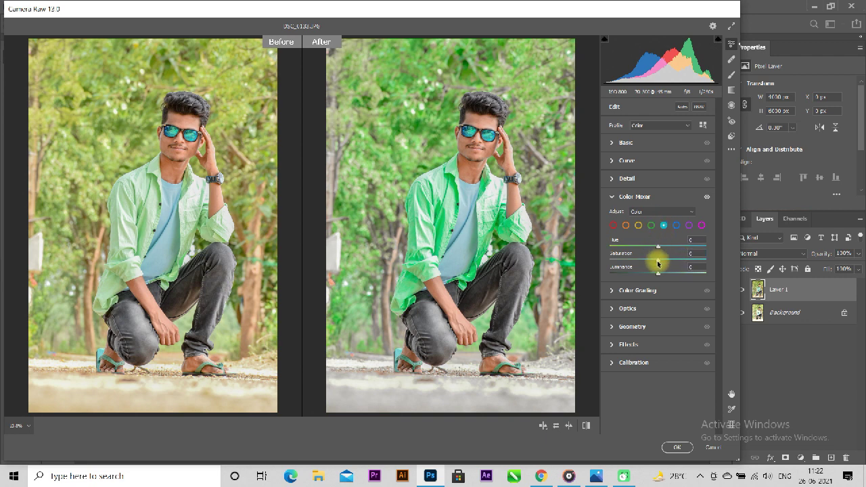
mouse_move(658, 263)
mouse_down()
mouse_move(611, 260)
mouse_move(742, 266)
mouse_up()
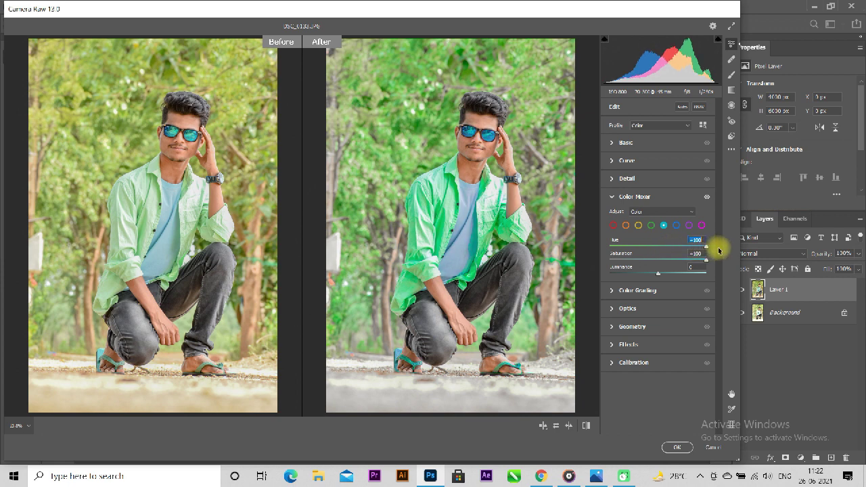
mouse_move(656, 253)
mouse_down()
mouse_move(628, 251)
mouse_move(702, 259)
mouse_move(664, 258)
mouse_up()
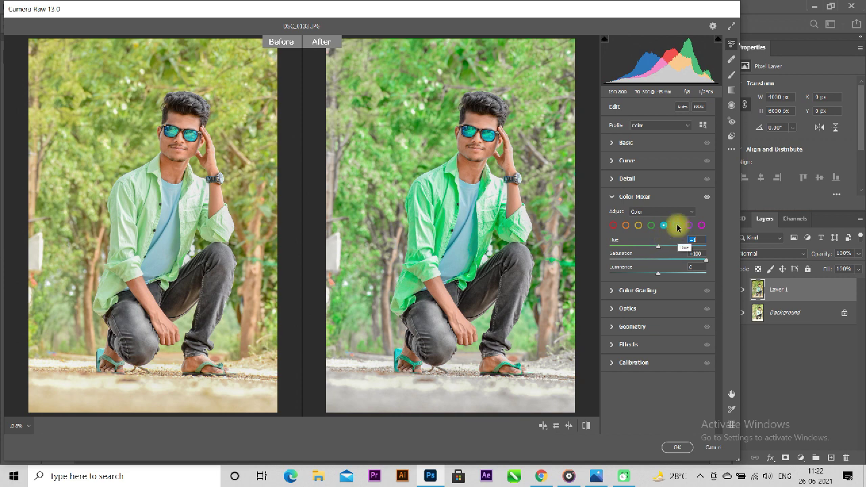
Max blue saturation with a purple hue shift, and set aqua hue to 100
click(676, 226)
drag(658, 257, 708, 260)
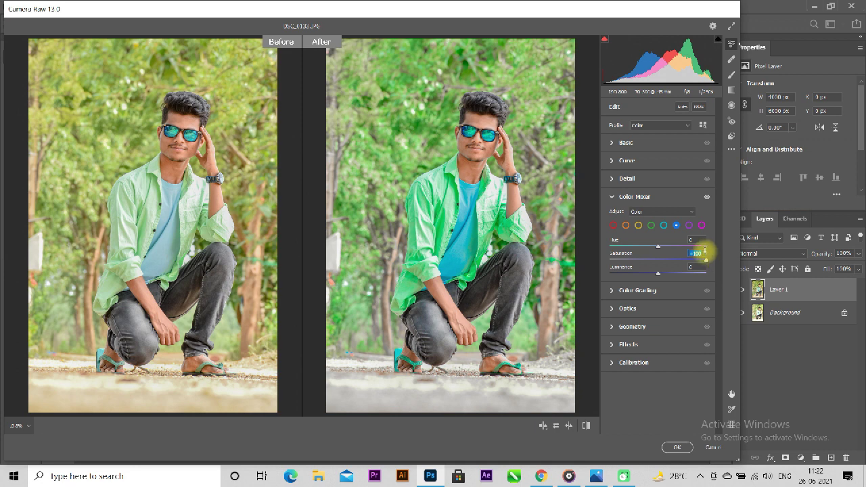
drag(656, 249, 714, 249)
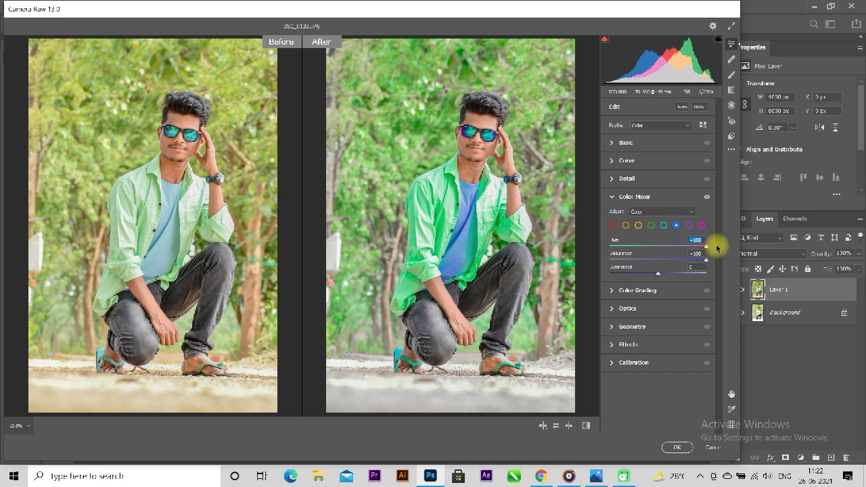
click(664, 225)
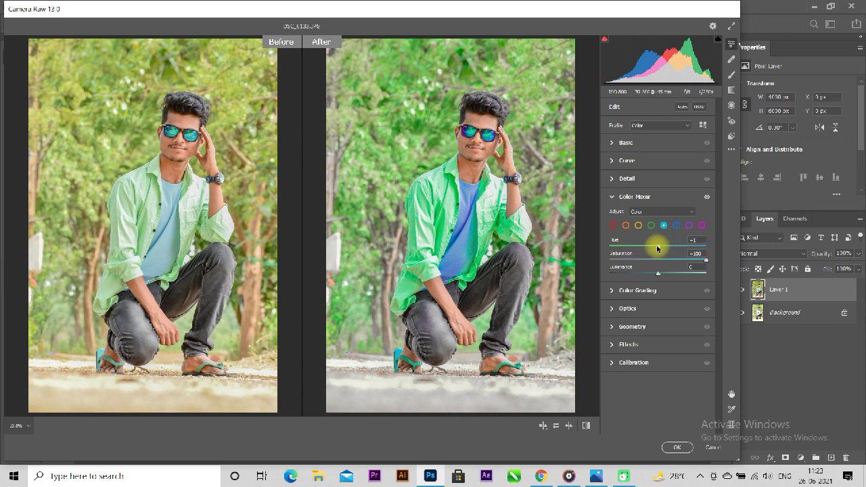
mouse_move(659, 249)
mouse_down()
mouse_move(717, 248)
mouse_move(616, 245)
mouse_move(686, 247)
mouse_move(663, 253)
mouse_up()
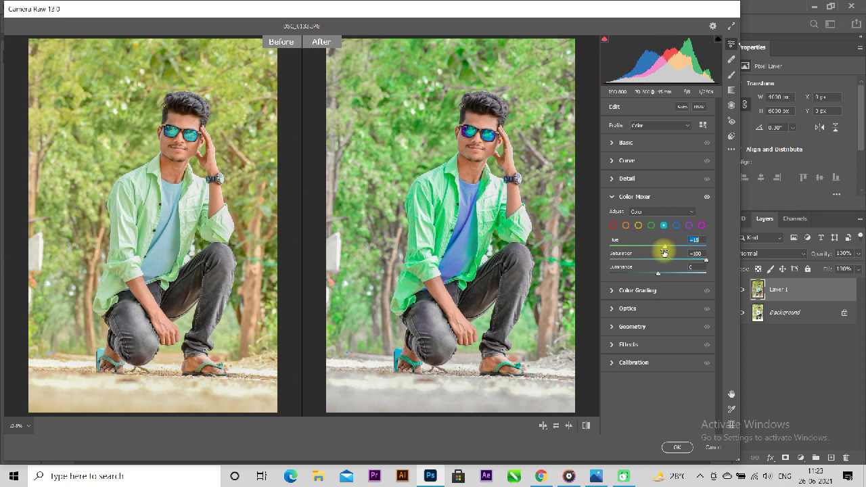
text(100)
key(Return)
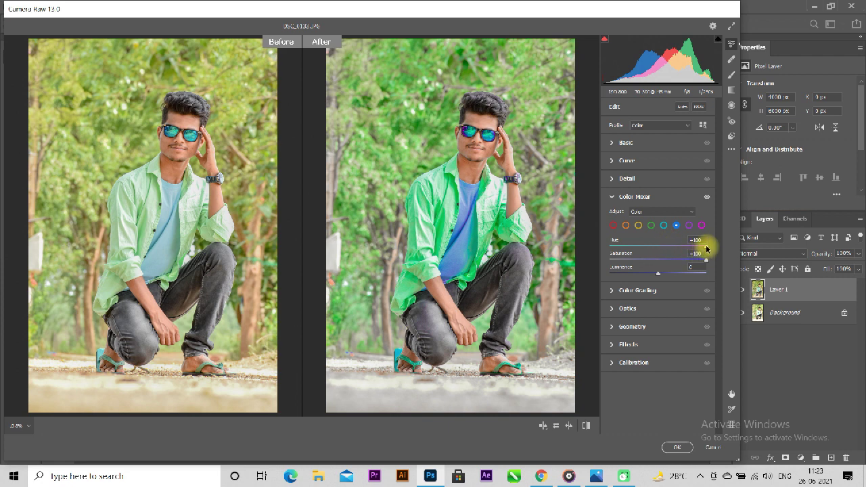
mouse_move(674, 250)
mouse_down()
mouse_move(614, 248)
mouse_move(606, 256)
mouse_move(707, 258)
mouse_up()
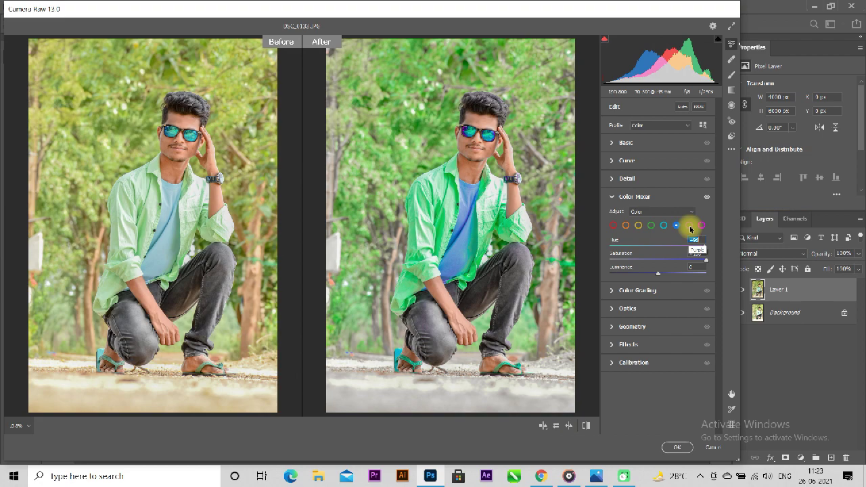
Inspect the T-shirt zoomed, enrich blue saturation, and desaturate purple and magenta
click(475, 244)
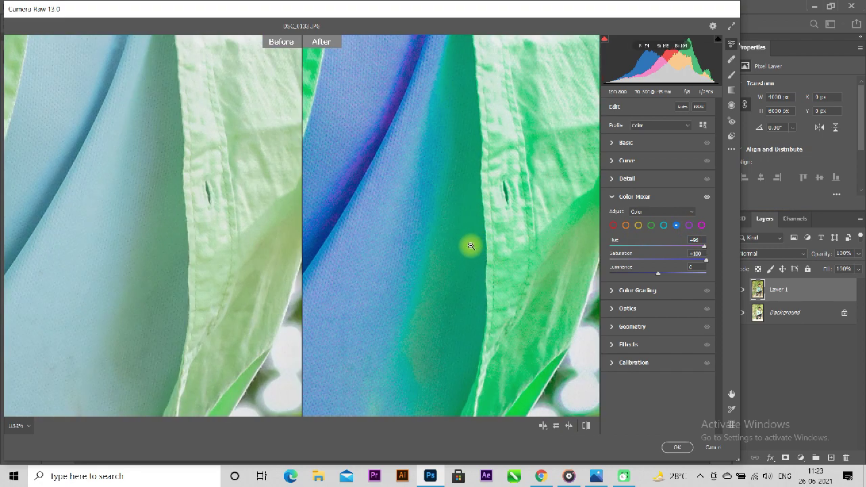
click(468, 244)
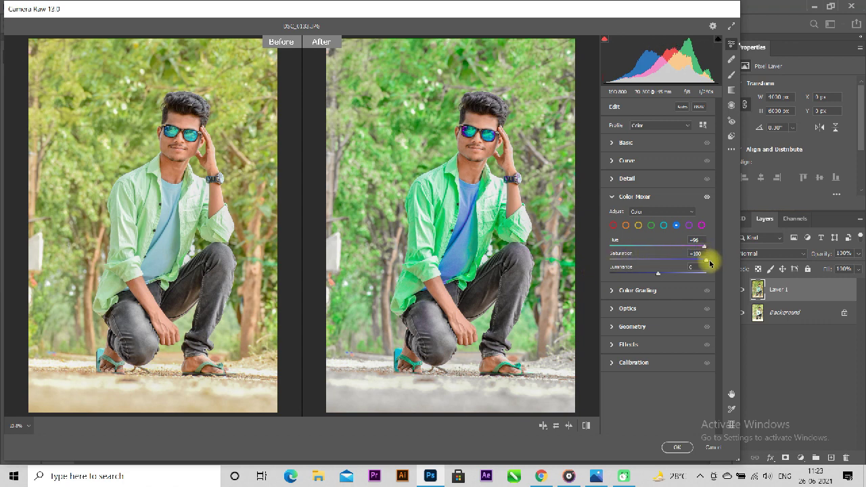
mouse_move(706, 262)
mouse_down()
mouse_move(686, 263)
mouse_move(712, 267)
mouse_up()
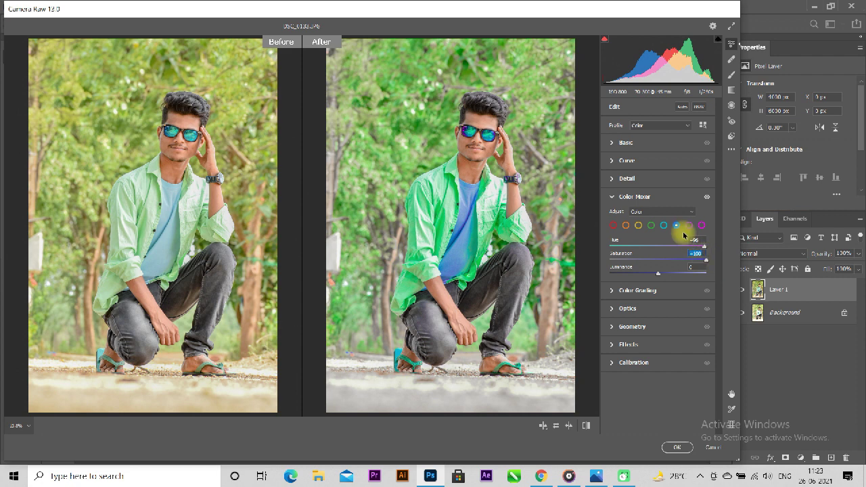
click(688, 226)
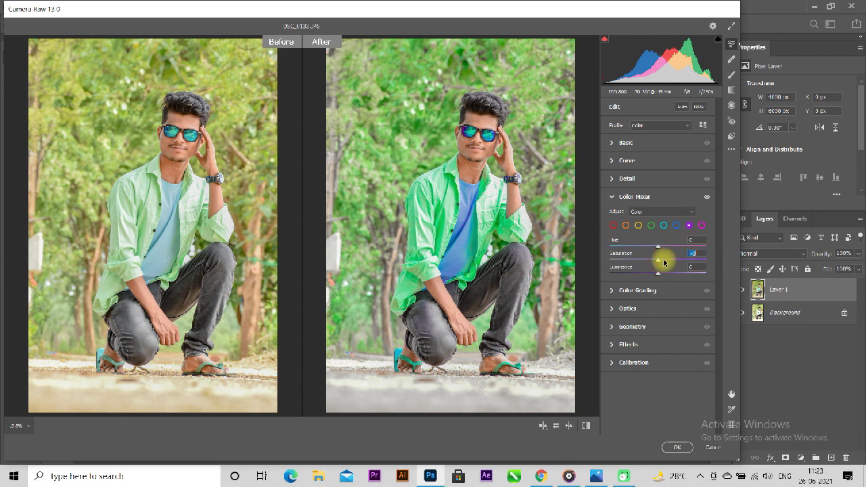
mouse_move(664, 262)
mouse_down()
mouse_move(712, 257)
mouse_move(600, 265)
mouse_move(713, 268)
mouse_move(675, 269)
mouse_up()
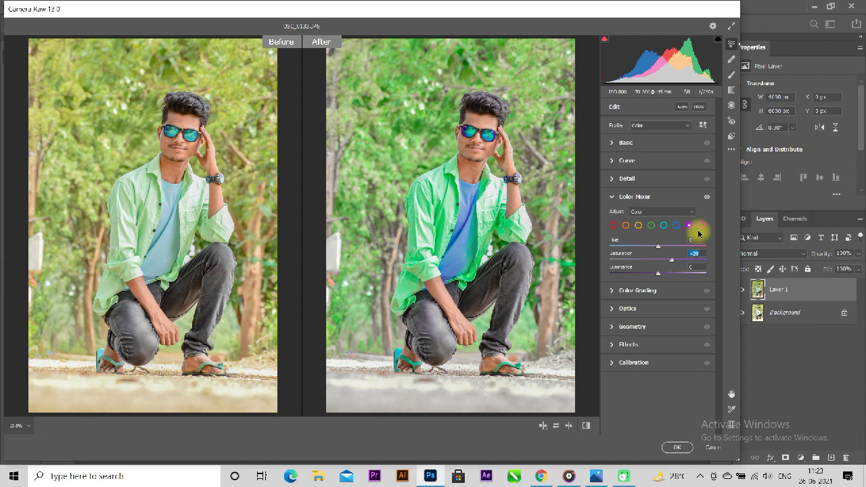
click(701, 226)
drag(659, 261, 673, 262)
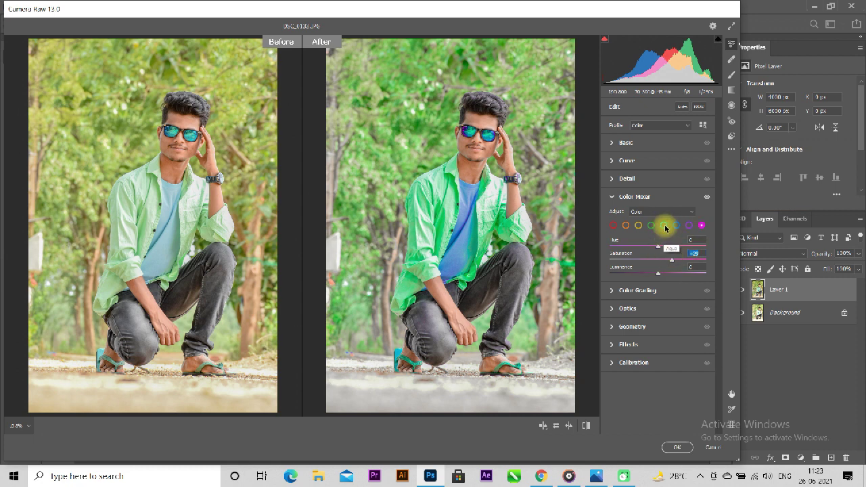
Lower aqua saturation and readjust the blue tones to finish the T-shirt colour
click(665, 226)
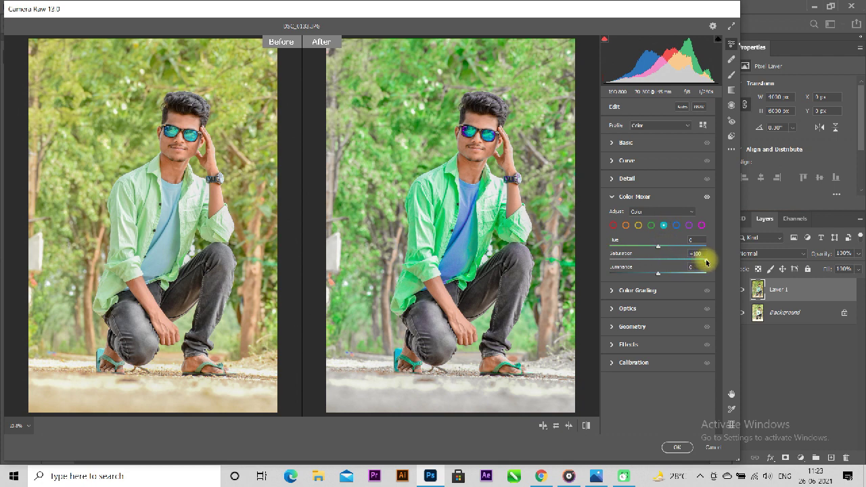
mouse_move(701, 263)
mouse_down()
mouse_move(620, 259)
mouse_move(670, 268)
mouse_move(661, 264)
mouse_up()
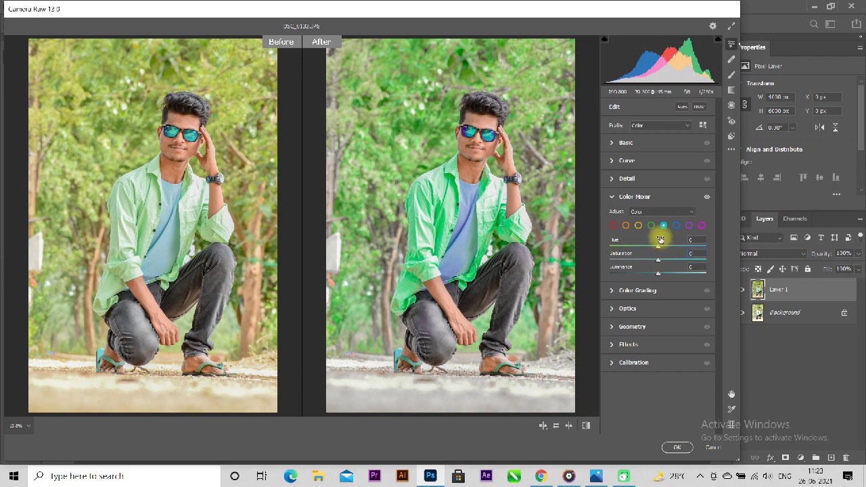
click(676, 226)
mouse_move(658, 247)
mouse_down()
mouse_move(677, 243)
mouse_move(706, 259)
mouse_move(648, 264)
mouse_move(634, 252)
mouse_move(615, 261)
mouse_move(720, 271)
mouse_up()
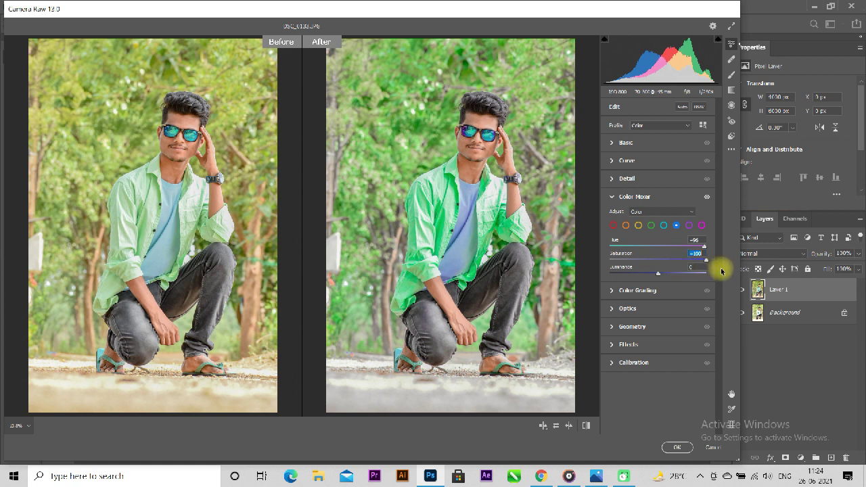
click(611, 197)
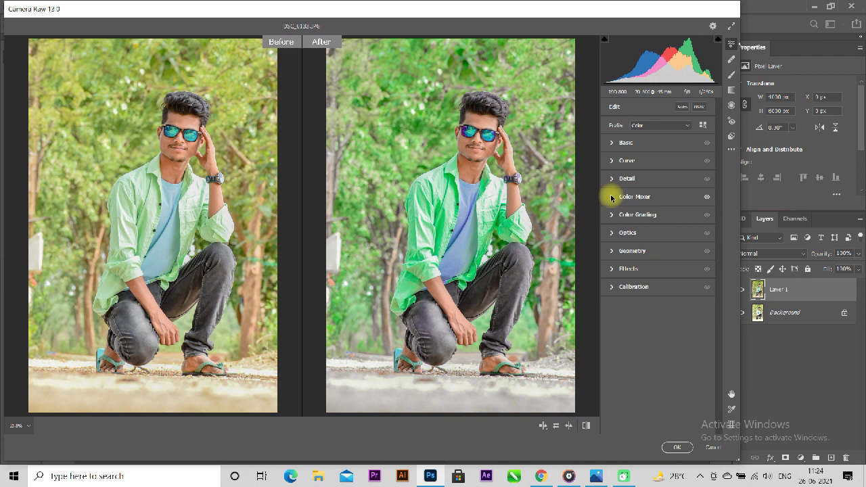
Set yellow saturation near minimum and yellow hue to +100, then apply Camera Raw
click(611, 197)
click(638, 225)
mouse_move(638, 260)
mouse_down()
mouse_move(613, 261)
mouse_move(621, 262)
mouse_up()
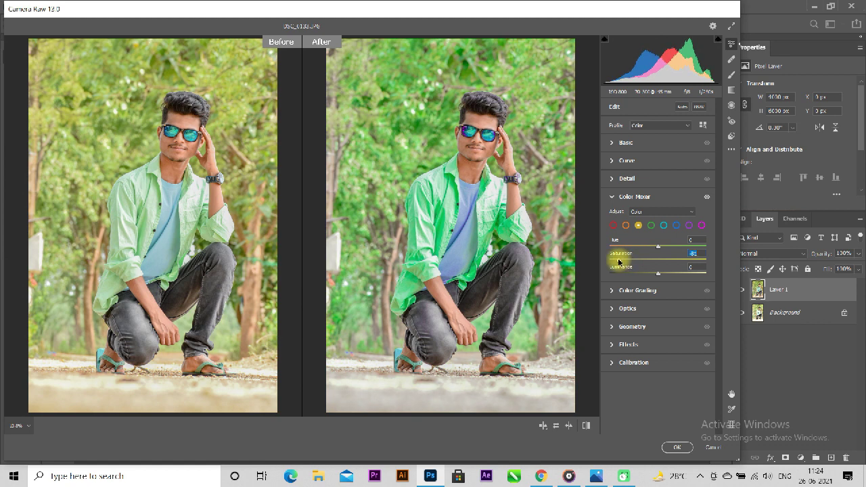
mouse_move(658, 249)
mouse_down()
mouse_move(729, 250)
mouse_move(596, 249)
mouse_move(776, 248)
mouse_up()
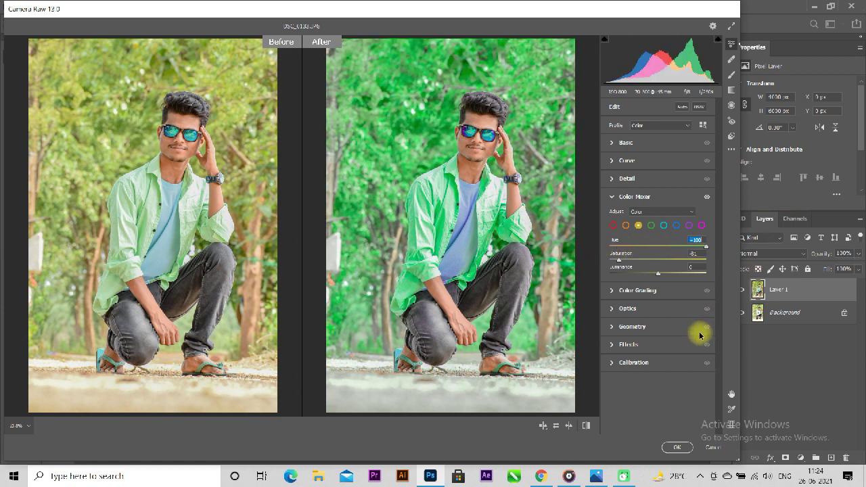
click(687, 447)
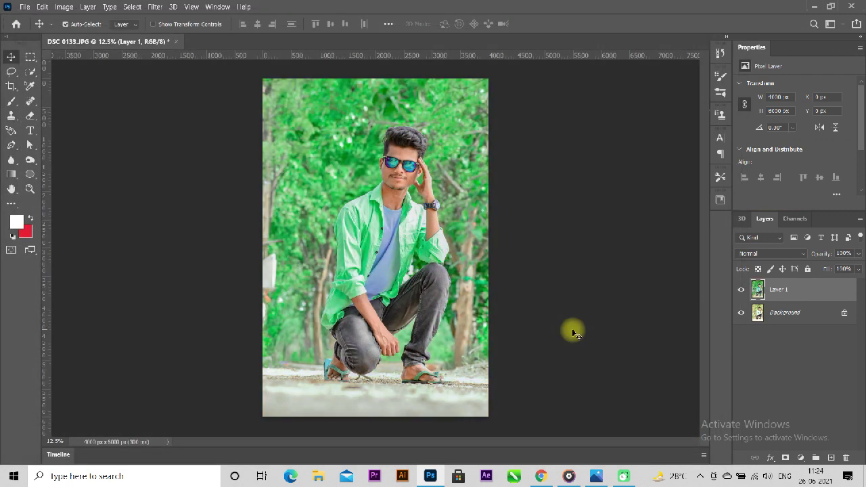
Reopen Camera Raw on Layer 1 and zoom the preview in and out to inspect detail
click(154, 7)
click(197, 87)
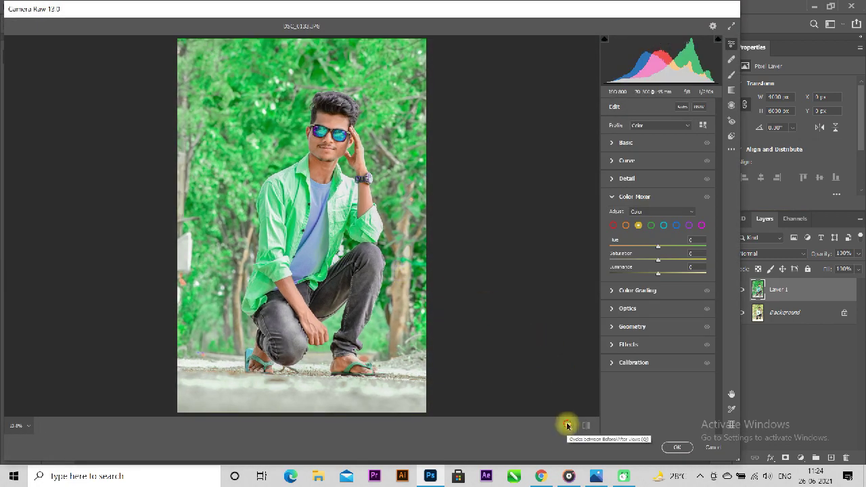
click(567, 425)
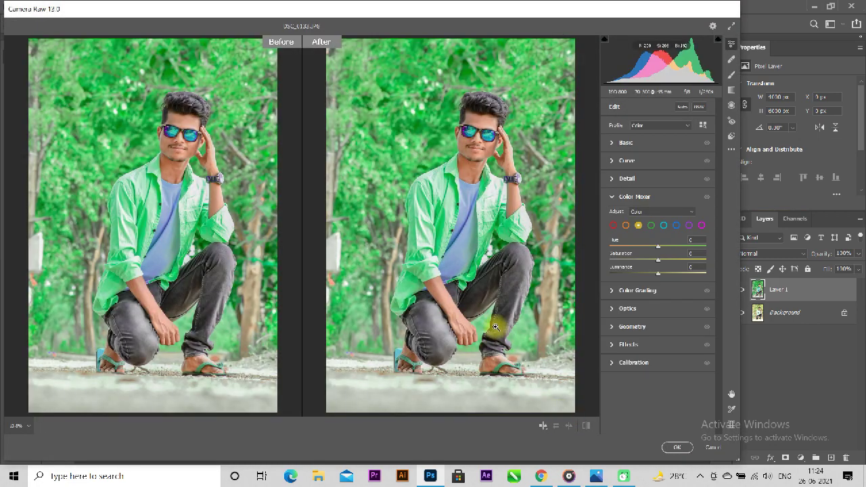
click(475, 247)
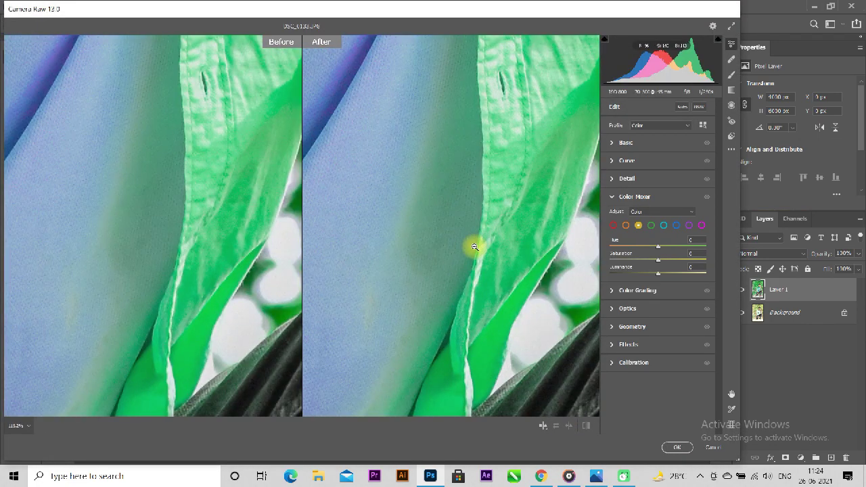
click(474, 246)
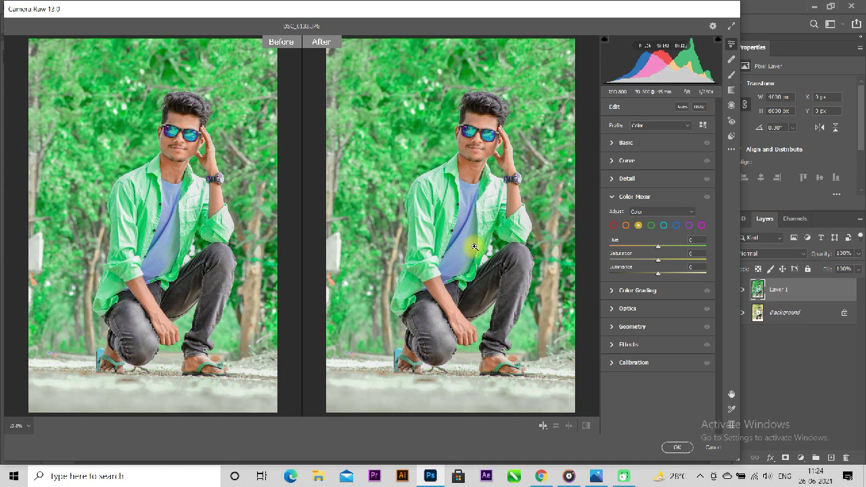
Cut aqua saturation to -90 and tweak the aqua hue slightly
click(663, 225)
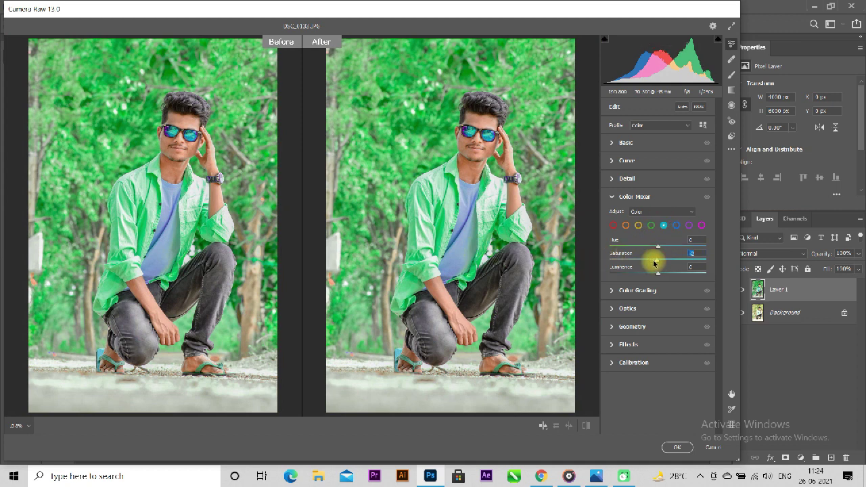
mouse_move(657, 259)
mouse_down()
mouse_move(709, 265)
mouse_move(701, 268)
mouse_up()
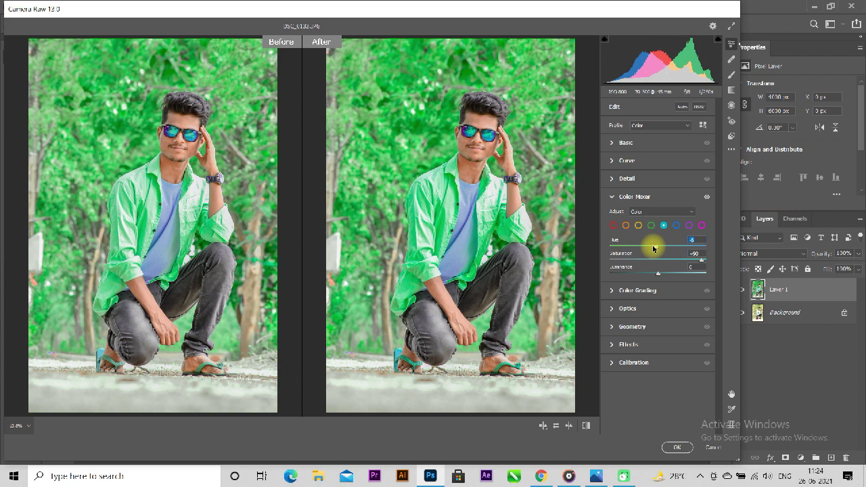
mouse_move(658, 247)
mouse_down()
mouse_move(626, 247)
mouse_move(666, 254)
mouse_up()
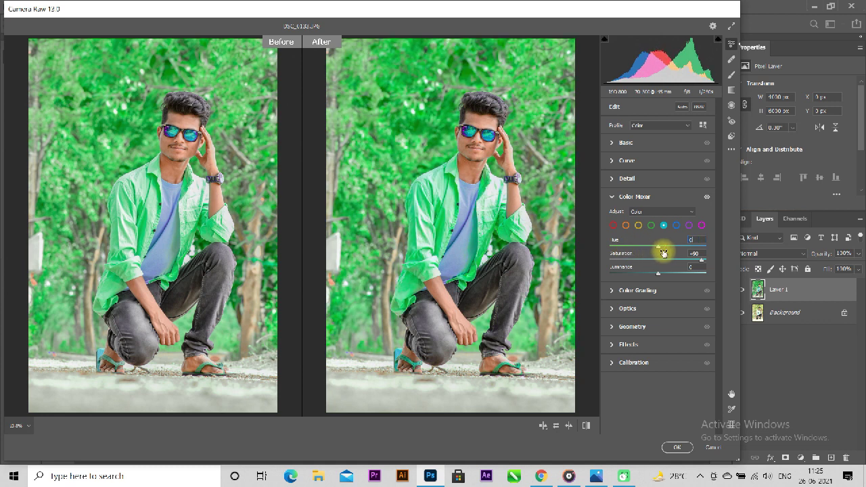
Set blue saturation to -65 and luminance to -36, and nudge orange luminance slightly
click(676, 225)
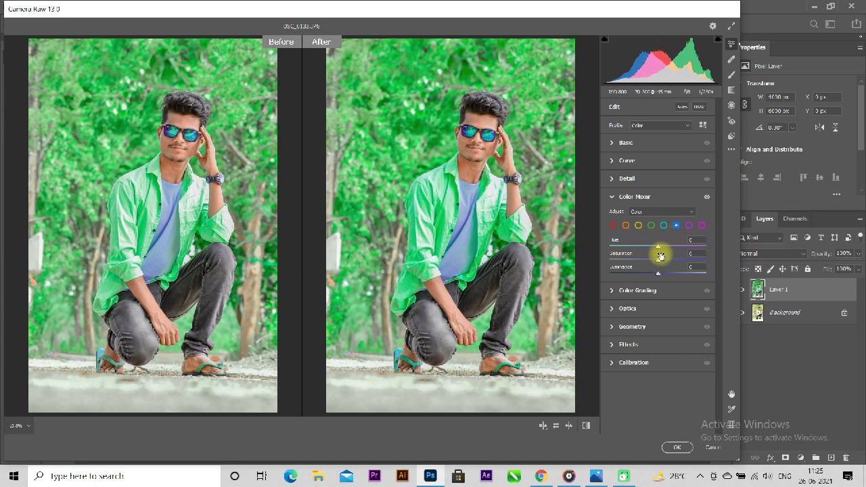
drag(662, 262, 686, 262)
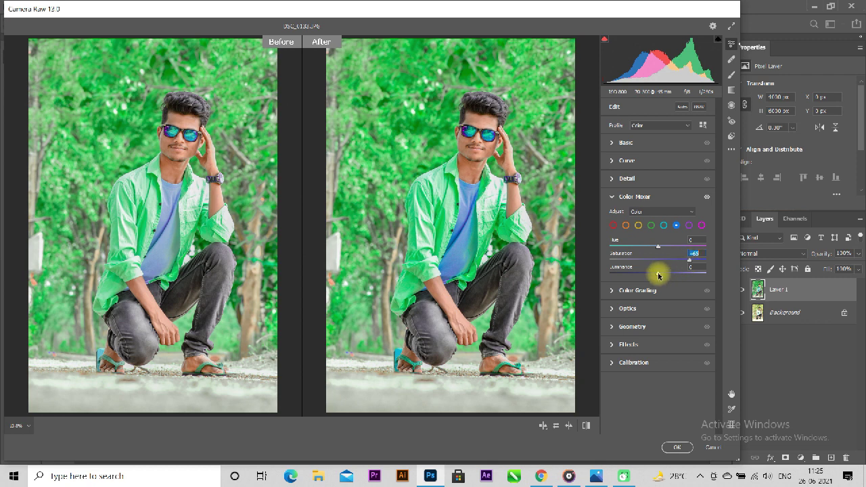
text(-15)
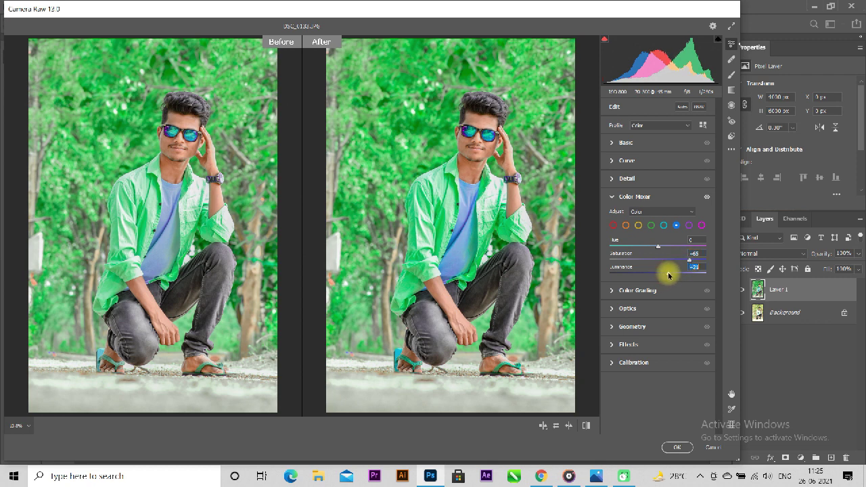
drag(677, 276, 672, 276)
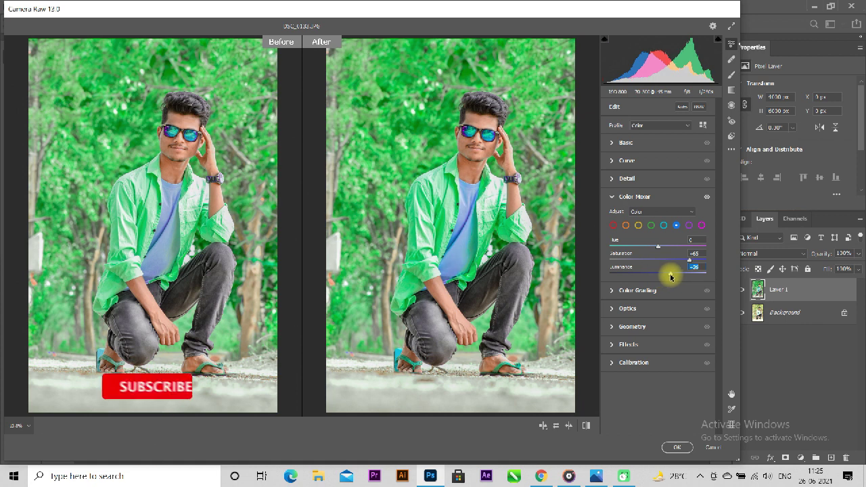
click(625, 226)
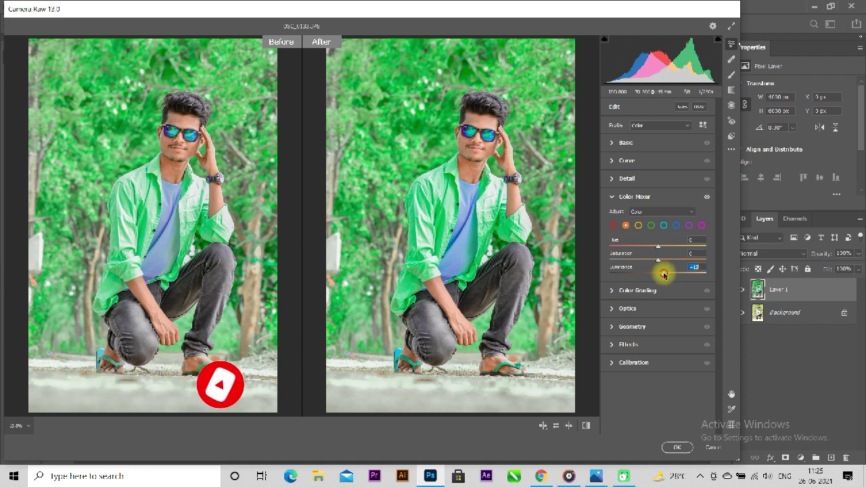
key(Up)
key(Up)
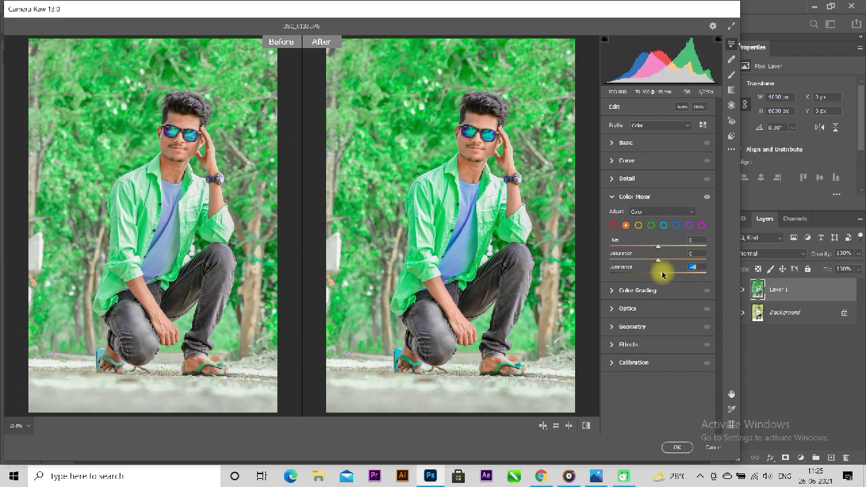
click(610, 198)
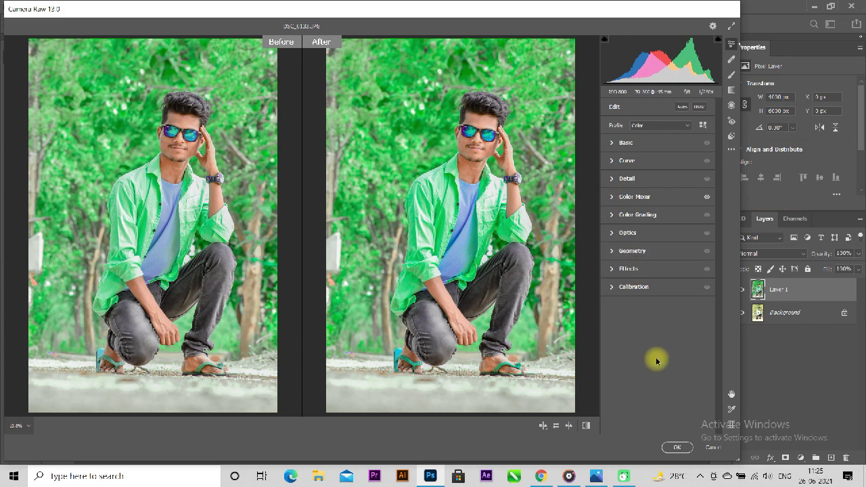
Apply the Camera Raw grading, duplicate Layer 1 as Layer 1 copy, and select the Mixer Brush
click(677, 447)
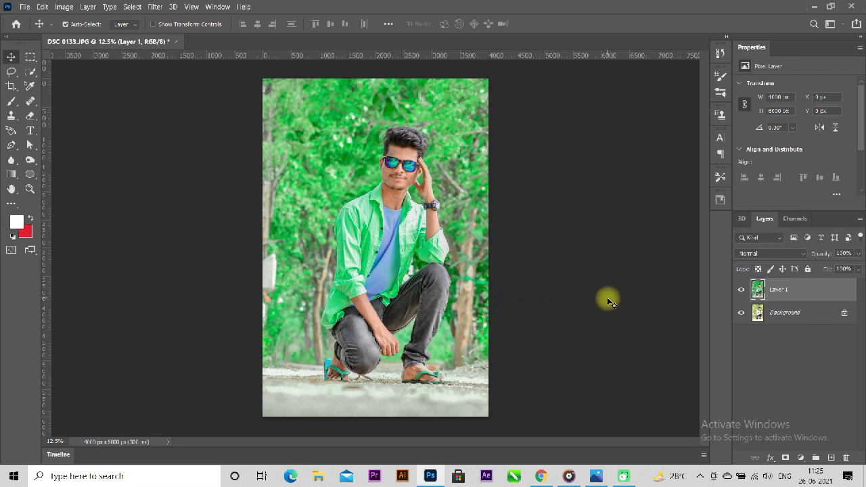
key(ctrl+j)
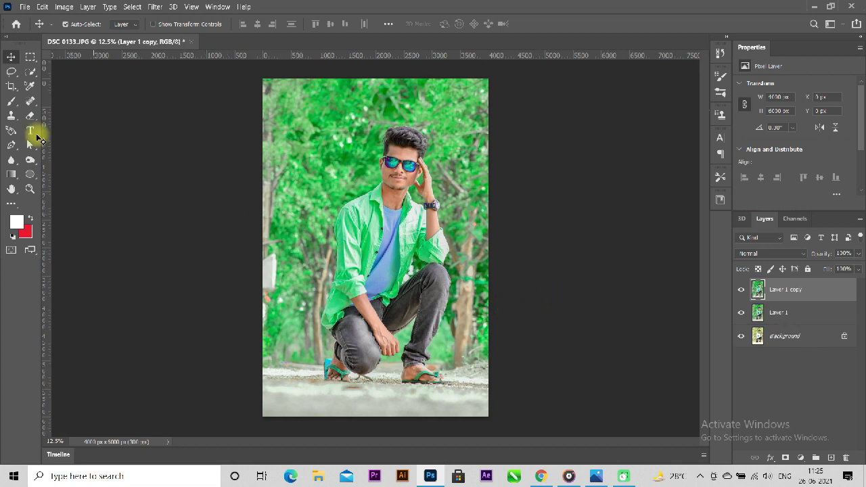
click(11, 101)
right_click(11, 101)
click(52, 132)
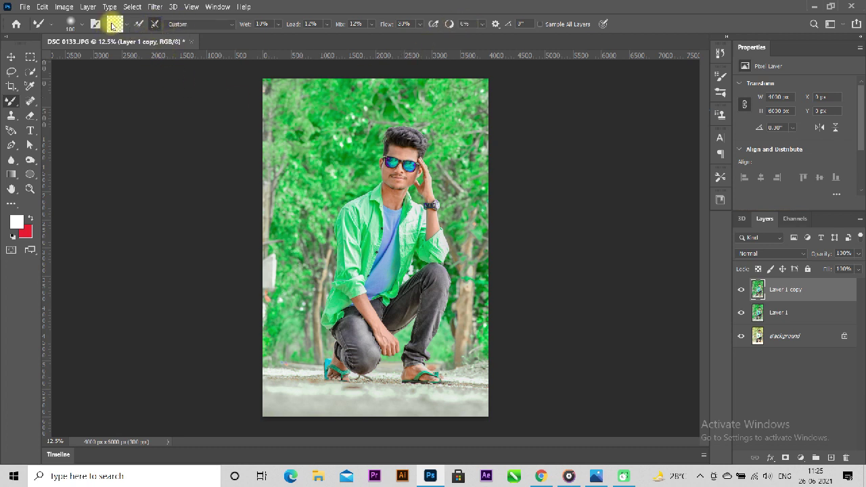
Zoom in on the face and blend the forehead skin with Mixer Brush strokes
drag(391, 161, 410, 167)
scroll(402, 165, up, 1)
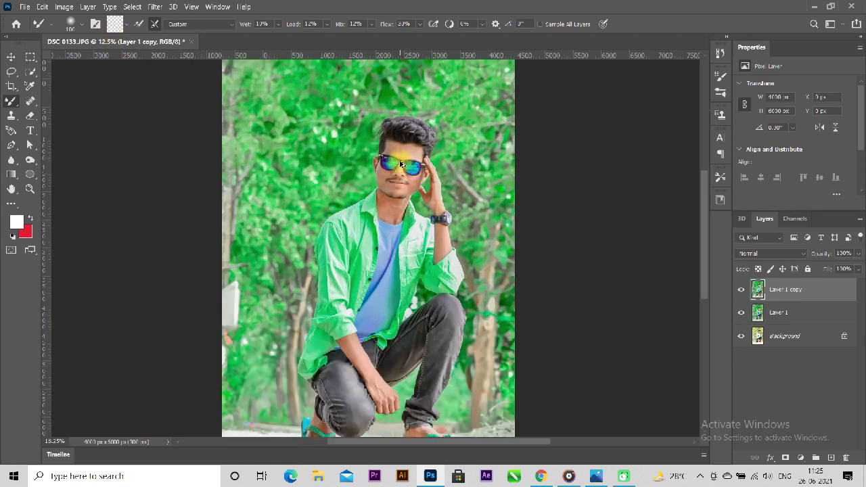
scroll(401, 165, up, 4)
scroll(388, 155, up, 1)
scroll(412, 146, up, 1)
scroll(412, 166, up, 1)
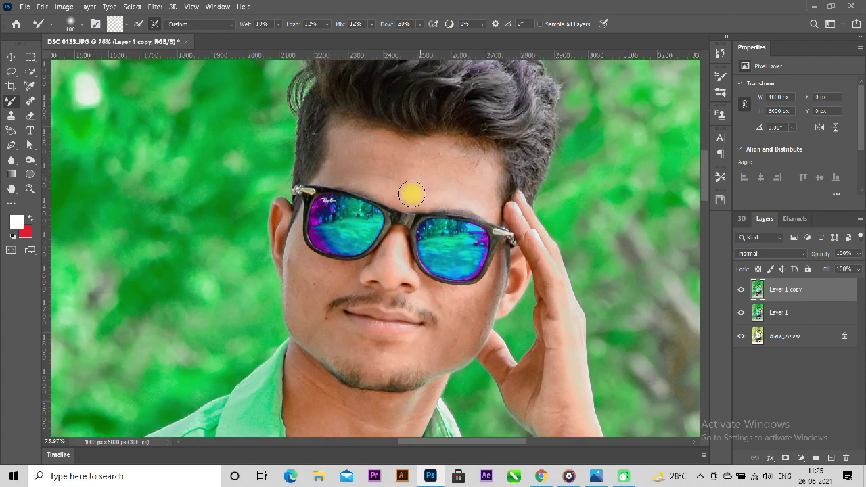
scroll(332, 291, up, 2)
scroll(499, 173, up, 1)
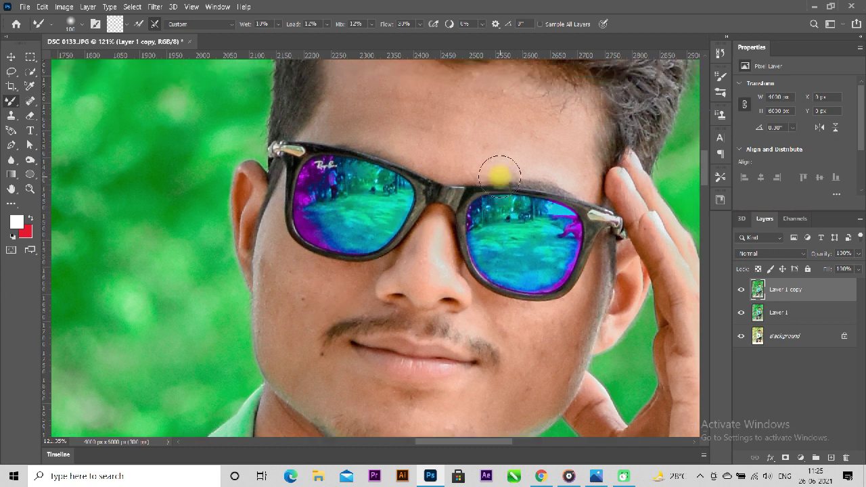
scroll(497, 175, up, 2)
scroll(497, 176, up, 1)
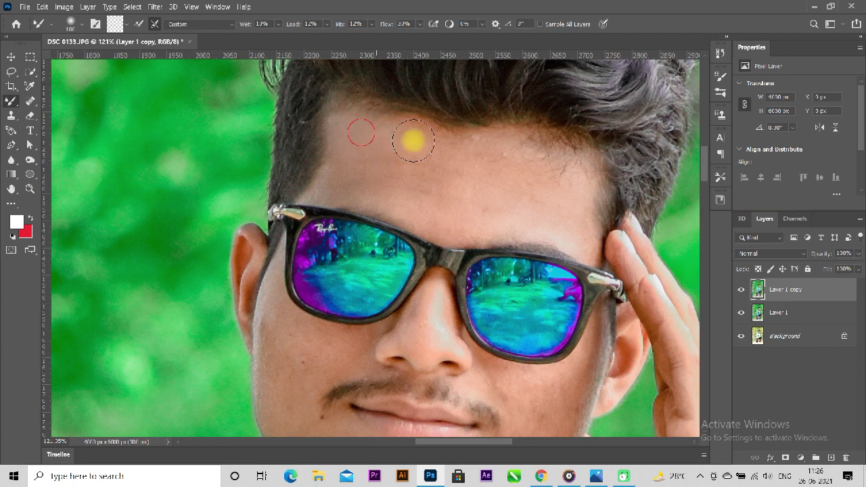
mouse_move(347, 128)
mouse_down()
mouse_move(424, 143)
mouse_move(339, 179)
mouse_move(442, 198)
mouse_up()
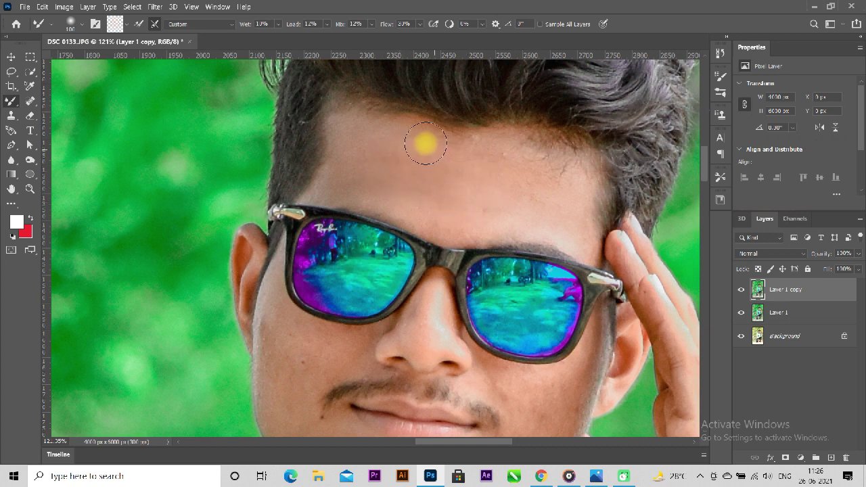
mouse_move(442, 198)
mouse_down()
mouse_move(489, 148)
mouse_move(546, 198)
mouse_move(458, 191)
mouse_move(466, 226)
mouse_move(534, 192)
mouse_move(492, 166)
mouse_move(429, 147)
mouse_move(429, 216)
mouse_move(498, 166)
mouse_up()
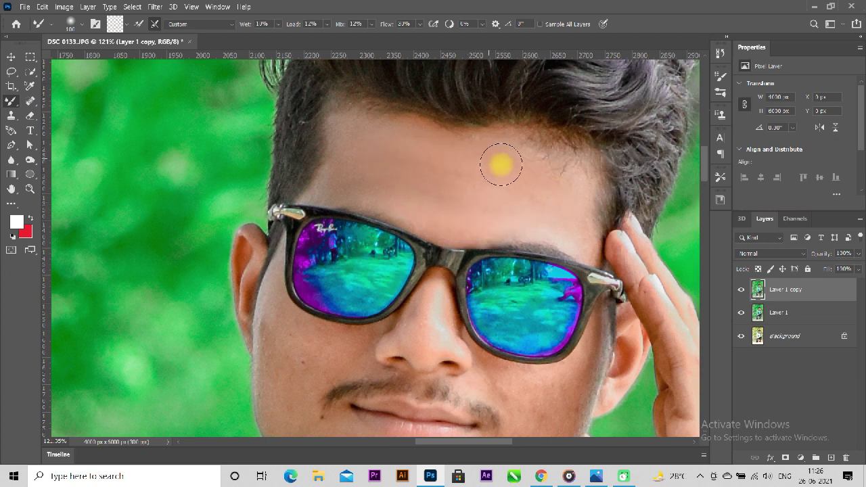
Resize the brush between 20 and 80 while smoothing skin near the ear and chin
scroll(499, 166, down, 1)
scroll(437, 207, down, 3)
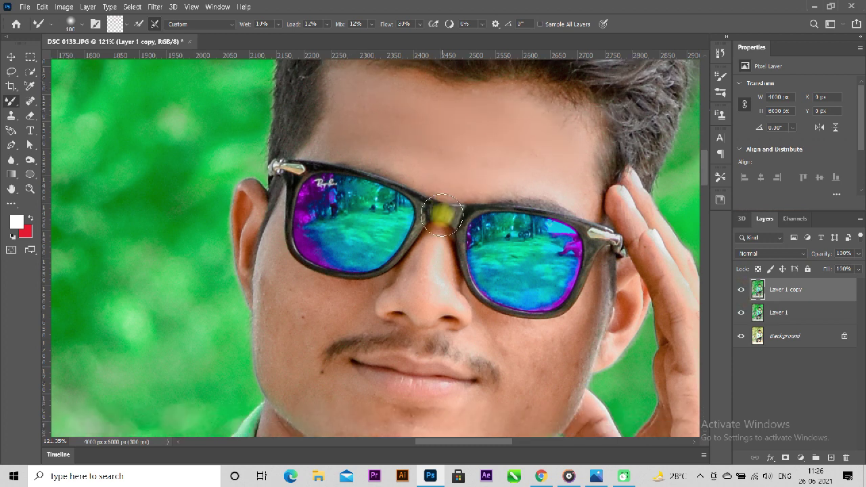
key(bracketleft)
key(bracketleft)
key(bracketleft)
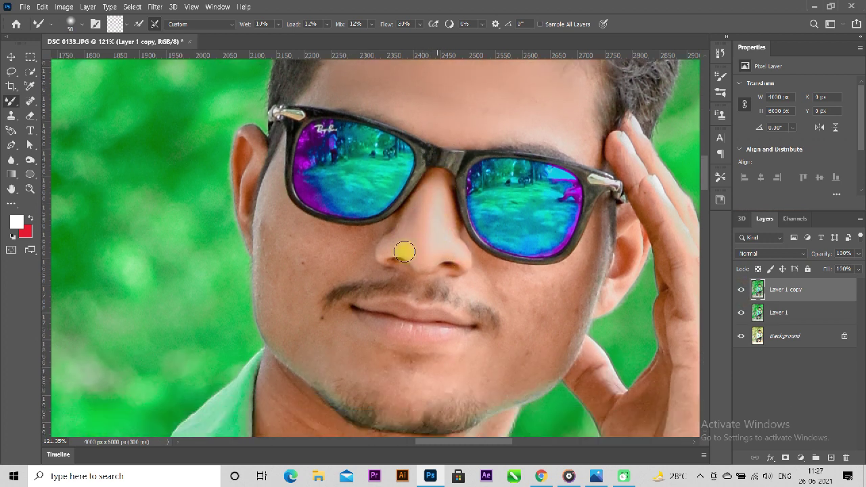
scroll(402, 251, down, 2)
key(bracketright)
key(bracketright)
drag(261, 246, 275, 193)
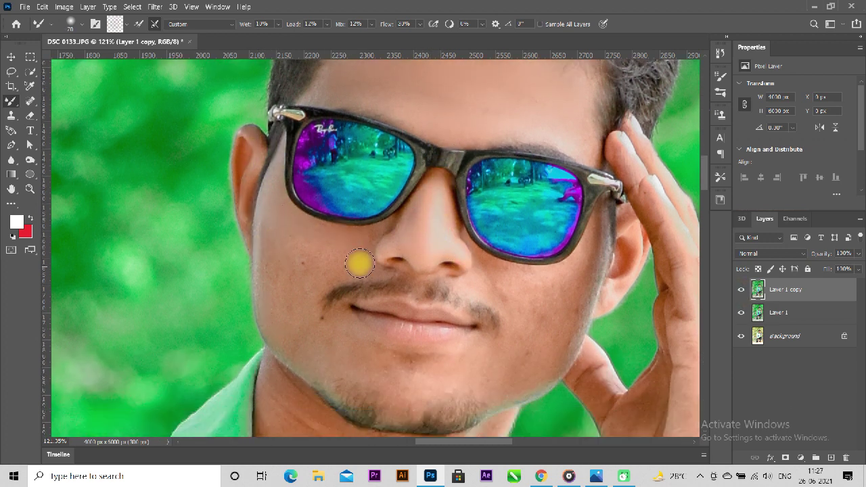
key(bracketleft)
key(bracketleft)
key(bracketleft)
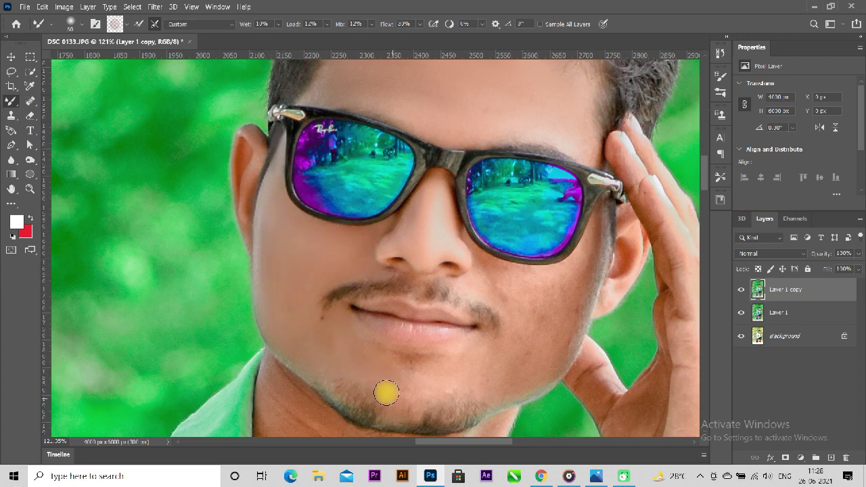
key(bracketright)
key(bracketright)
key(bracketright)
key(bracketleft)
key(bracketleft)
key(bracketleft)
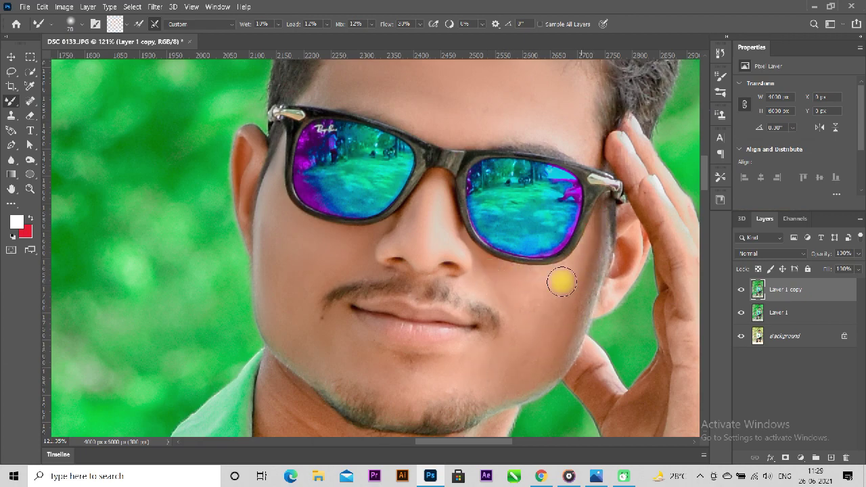
key(])
scroll(458, 366, down, 5)
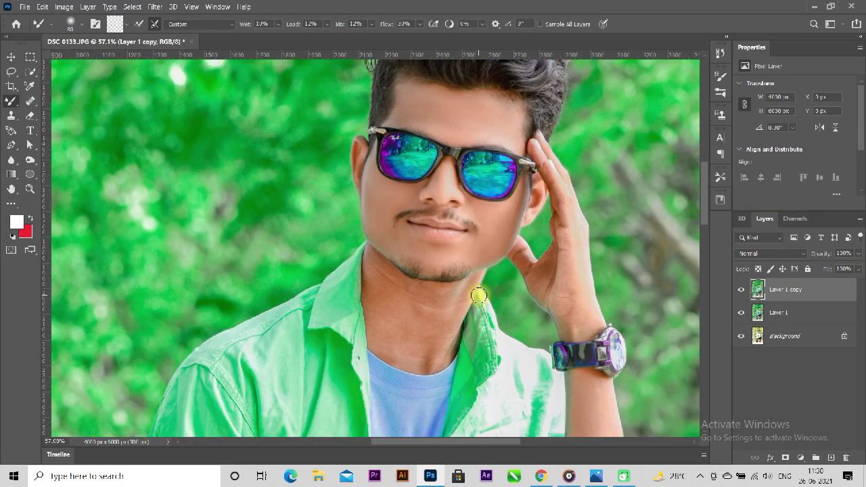
scroll(259, 207, up, 8)
scroll(396, 264, down, 4)
scroll(396, 264, up, 1)
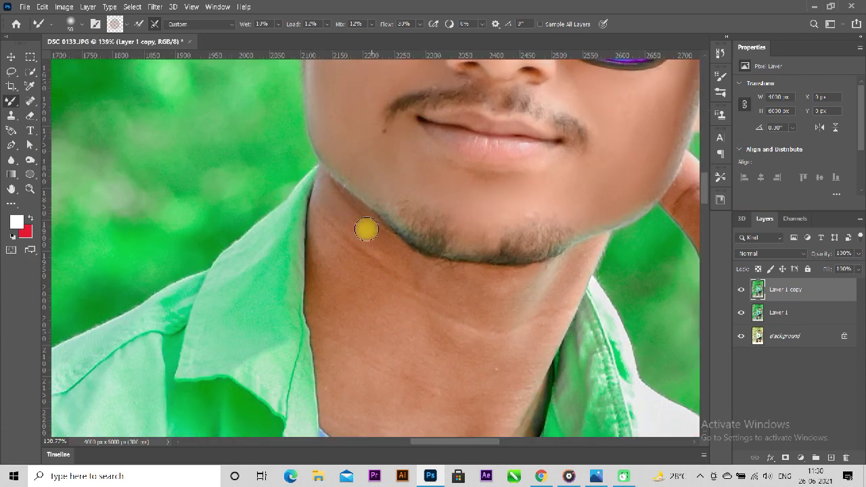
scroll(338, 263, up, 1)
key([)
key([)
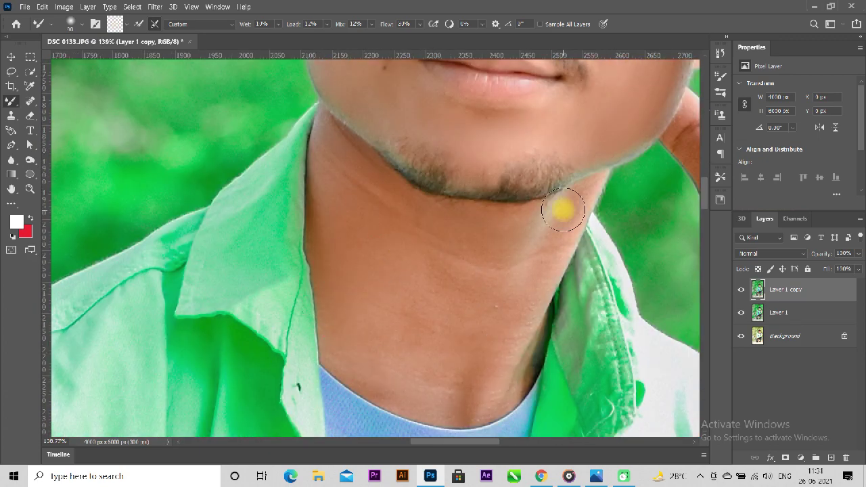
key([)
key([)
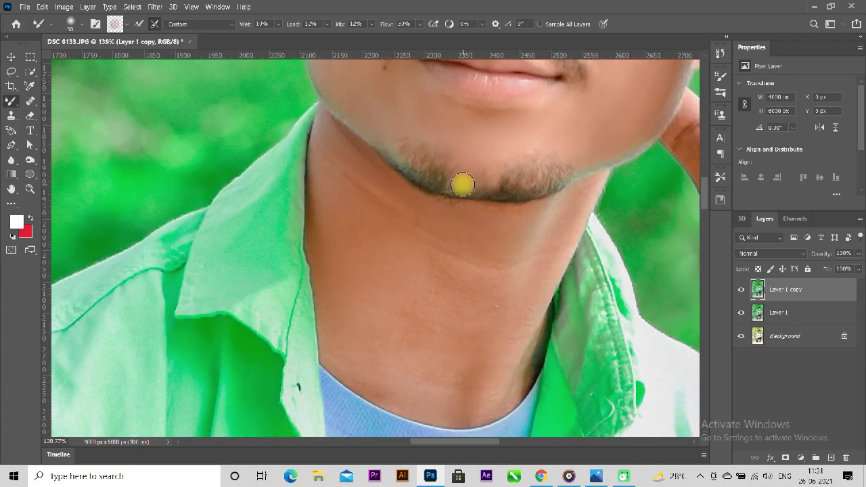
key(])
key(])
Zoom in and out over the arms and hands to inspect the blended skin
scroll(485, 165, down, 5)
scroll(485, 164, up, 5)
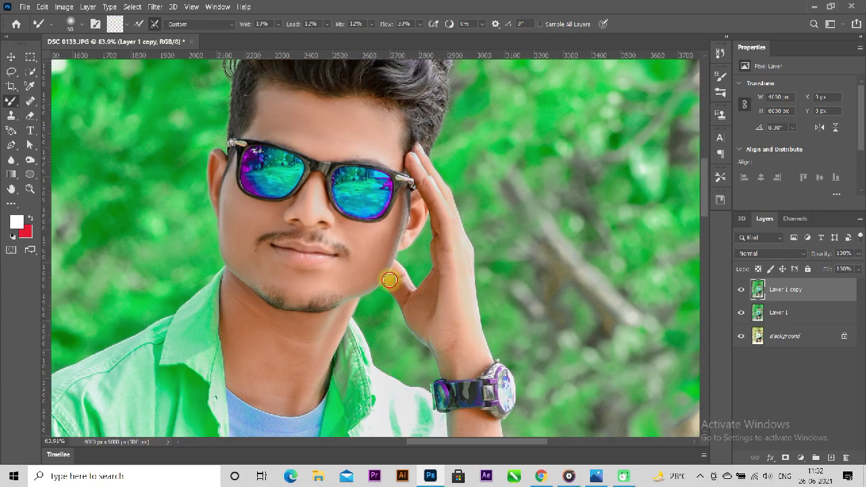
scroll(443, 309, up, 1)
scroll(474, 257, up, 2)
scroll(433, 157, up, 1)
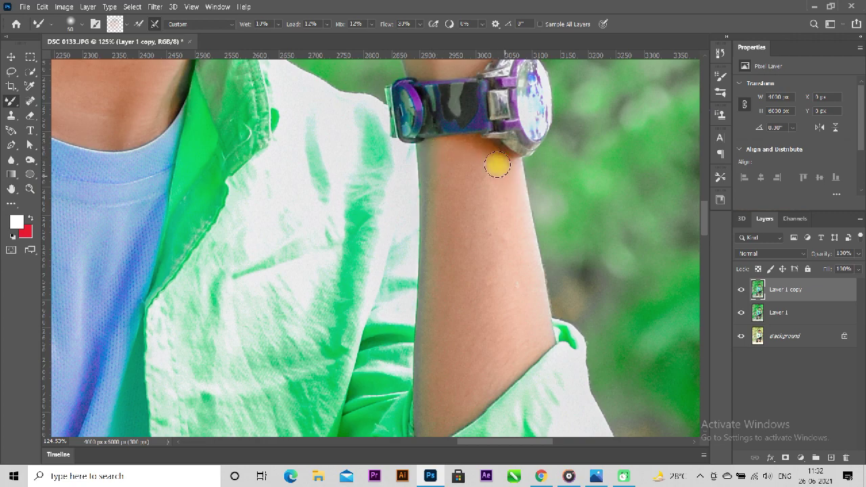
scroll(473, 257, down, 3)
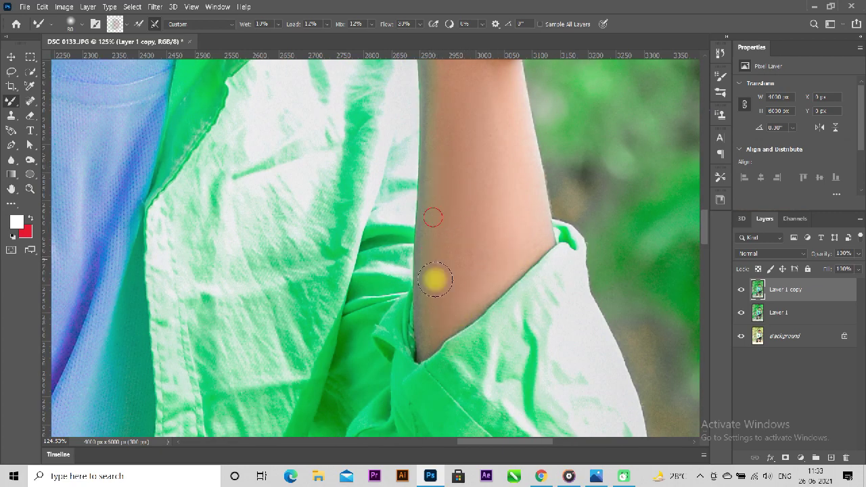
scroll(435, 280, up, 3)
scroll(464, 140, down, 3)
scroll(286, 199, up, 3)
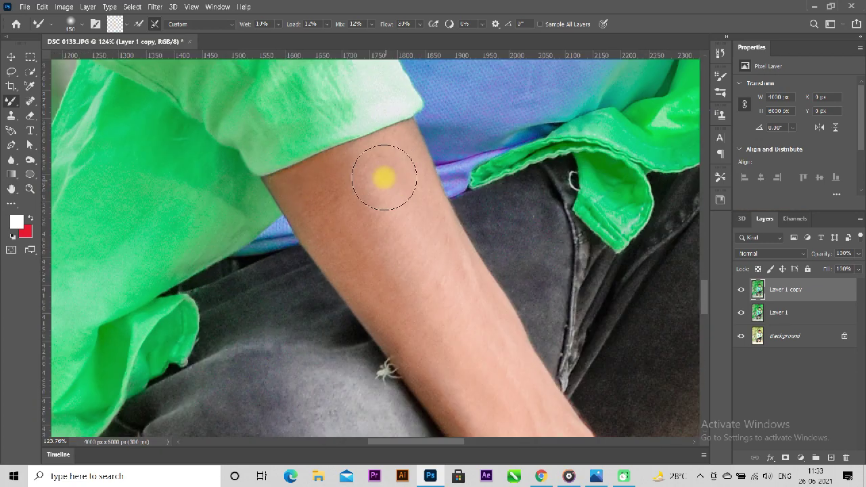
scroll(367, 207, down, 3)
scroll(347, 250, down, 2)
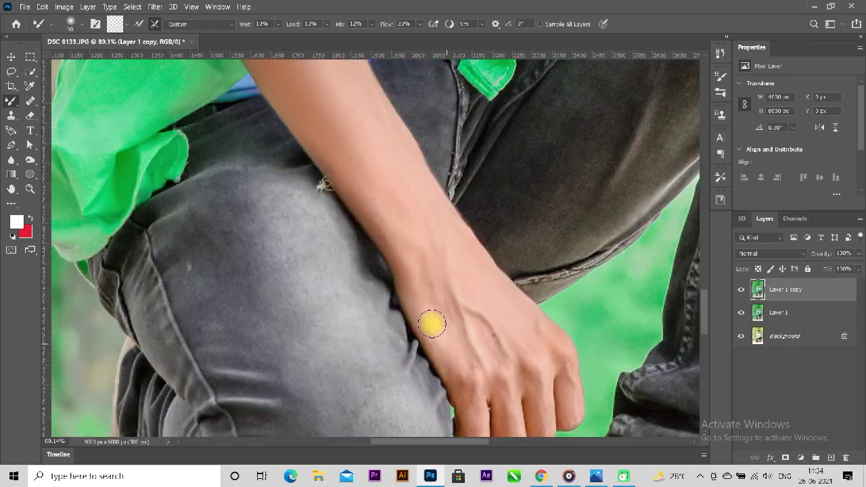
scroll(550, 290, up, 1)
scroll(342, 139, down, 2)
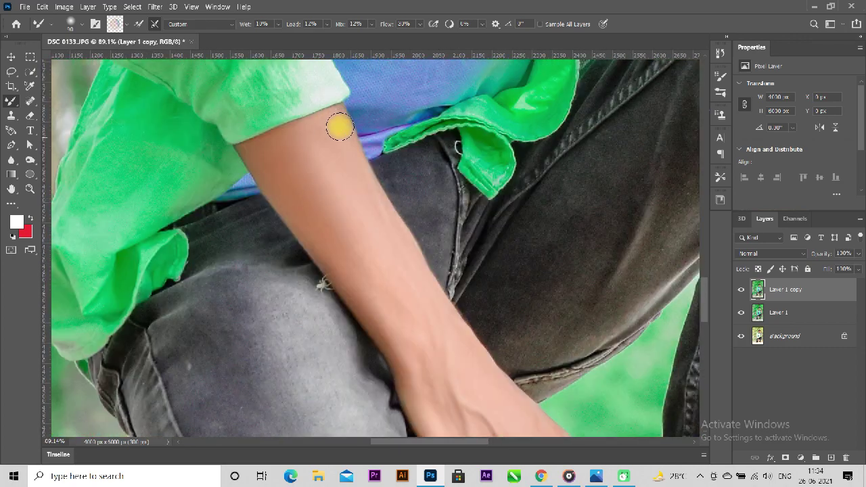
scroll(440, 309, down, 1)
scroll(571, 332, down, 1)
scroll(514, 318, down, 1)
scroll(514, 318, down, 2)
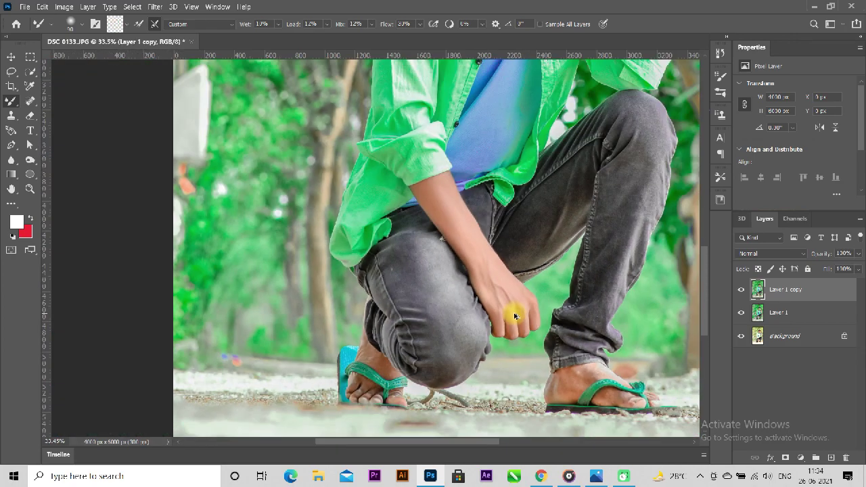
scroll(514, 318, down, 1)
scroll(512, 313, down, 2)
scroll(514, 313, down, 1)
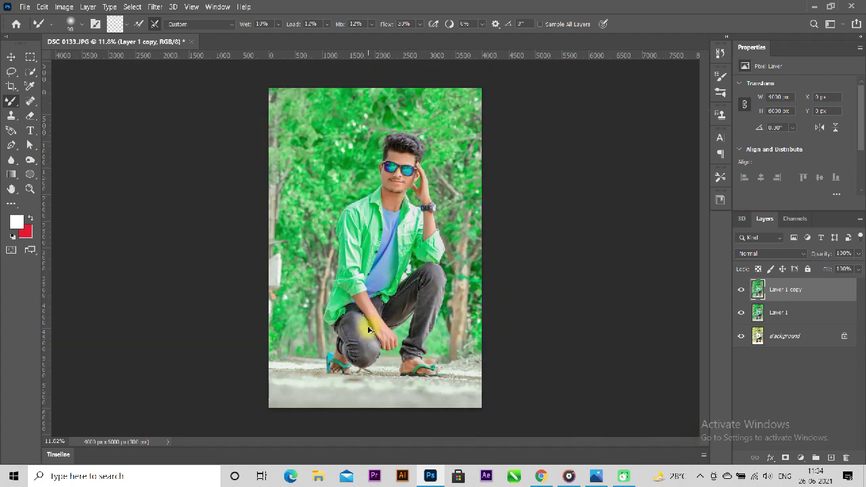
scroll(366, 325, up, 1)
scroll(361, 329, up, 2)
scroll(340, 333, up, 2)
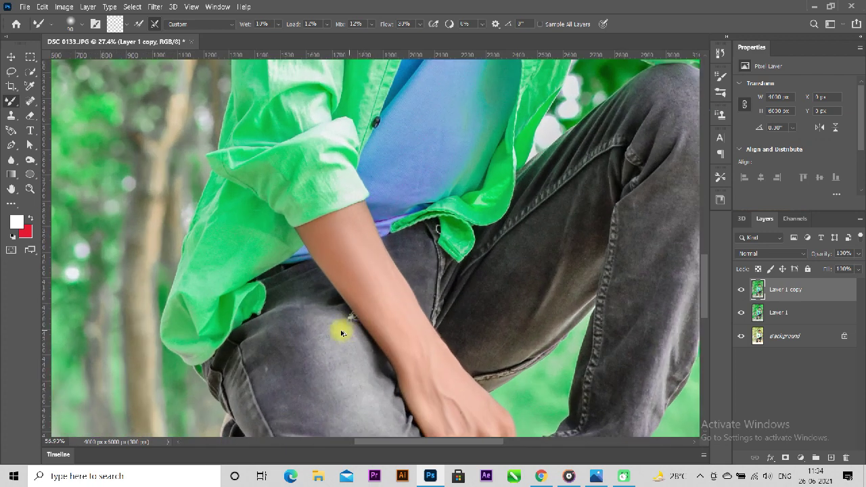
scroll(356, 323, up, 2)
scroll(357, 322, up, 1)
scroll(367, 304, up, 1)
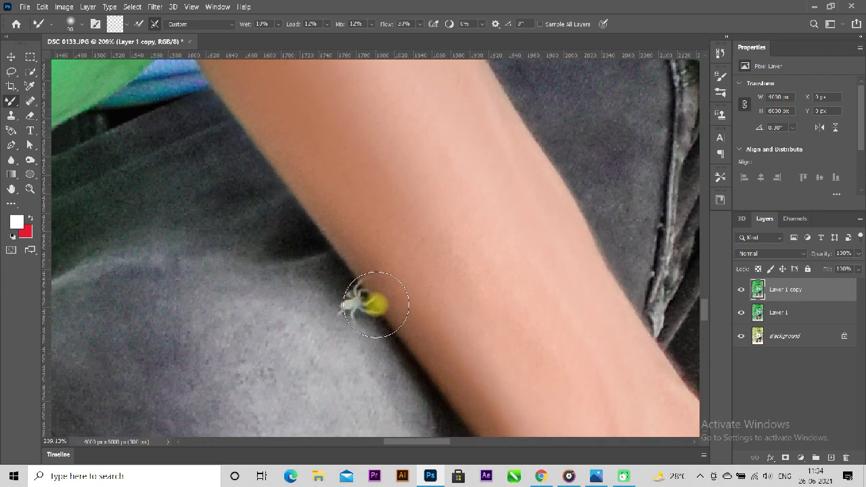
scroll(375, 304, down, 2)
scroll(375, 305, up, 1)
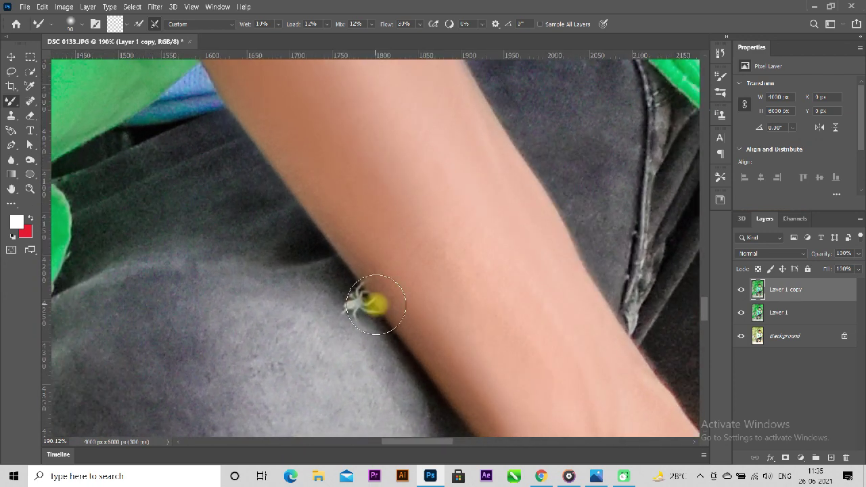
Fit the photo on screen, toggle Layer 1 copy to compare, then add Layer 2 on top
click(11, 71)
key(ctrl+0)
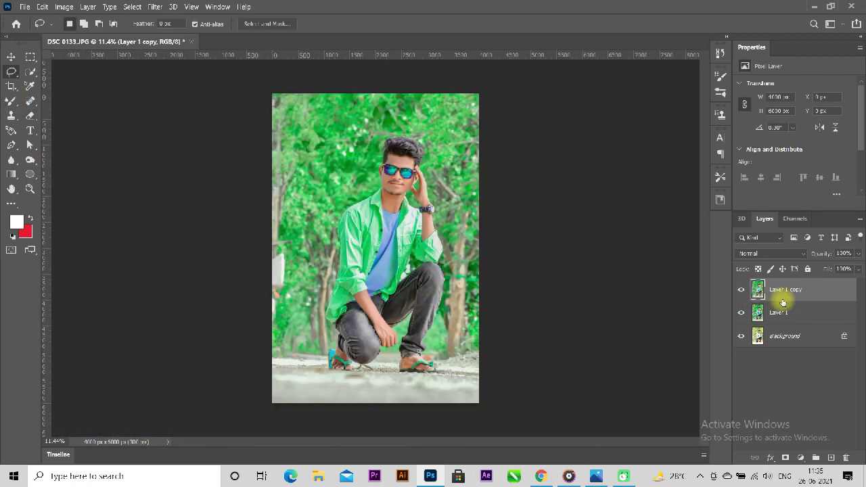
click(741, 289)
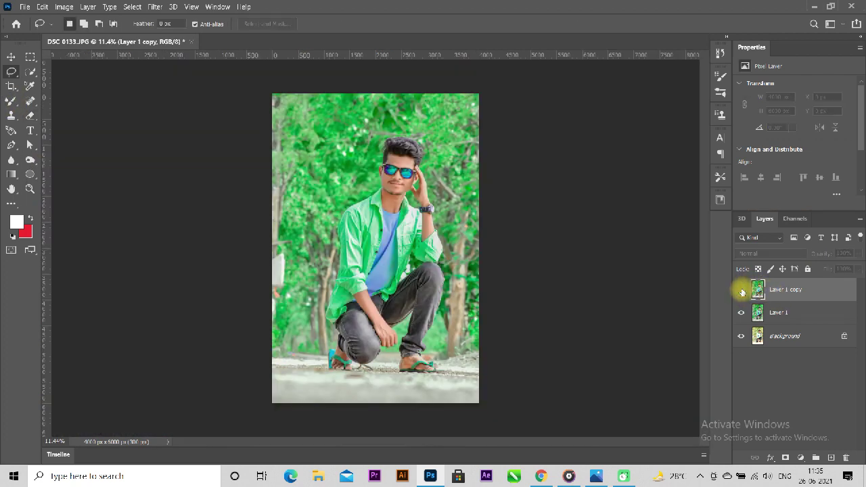
click(741, 290)
click(741, 289)
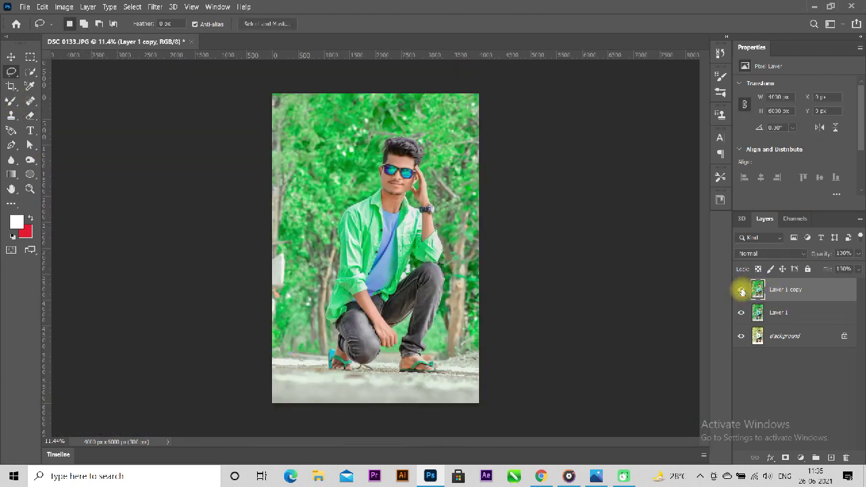
click(741, 289)
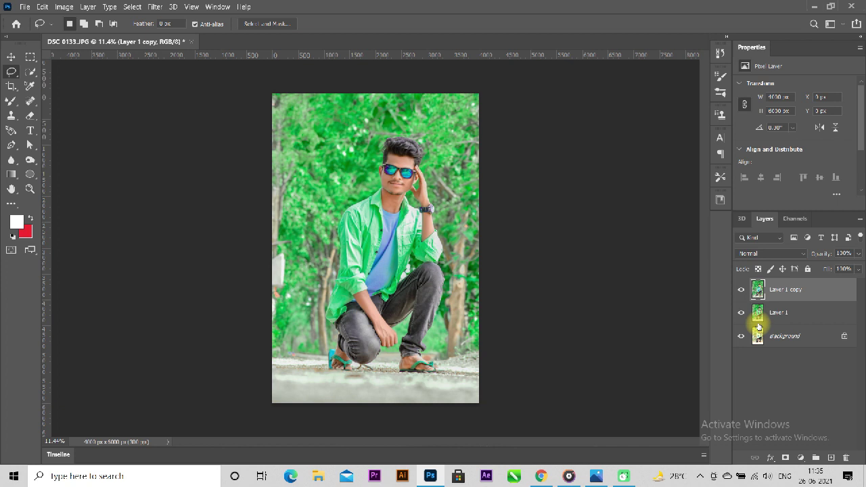
key(ctrl+shift+alt+n)
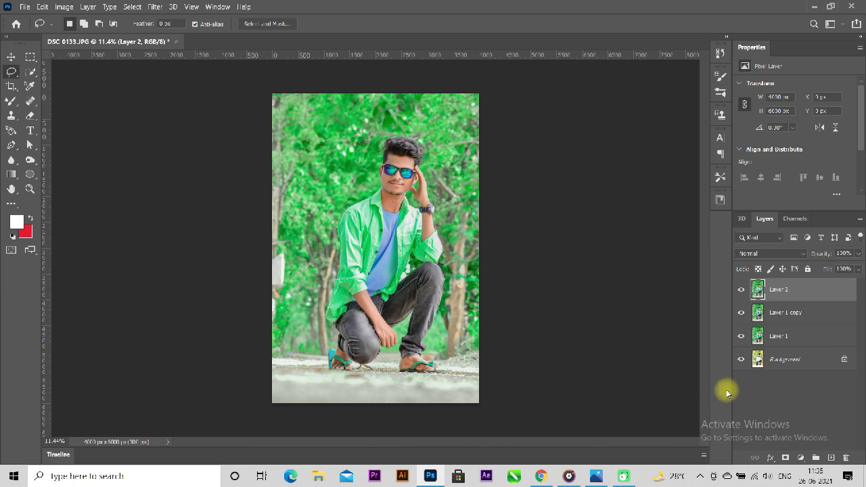
Add a Selective Color adjustment layer and lower the black amount in Reds and Yellows
click(801, 457)
click(797, 459)
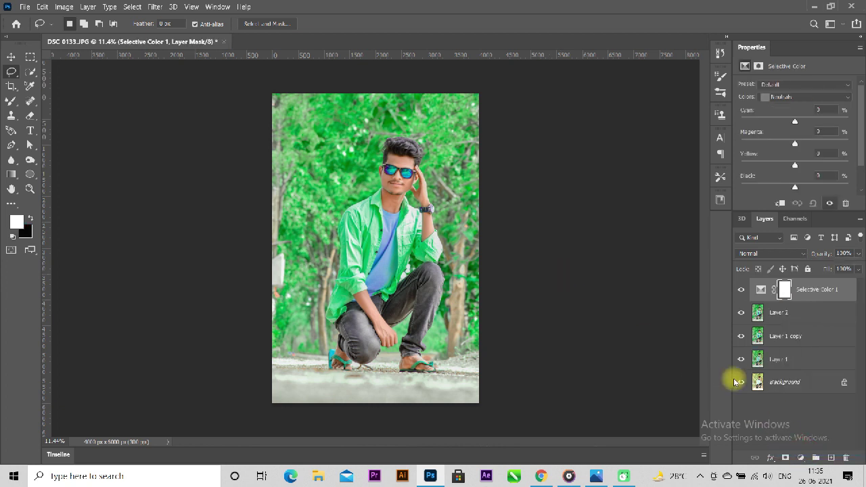
click(780, 204)
click(781, 203)
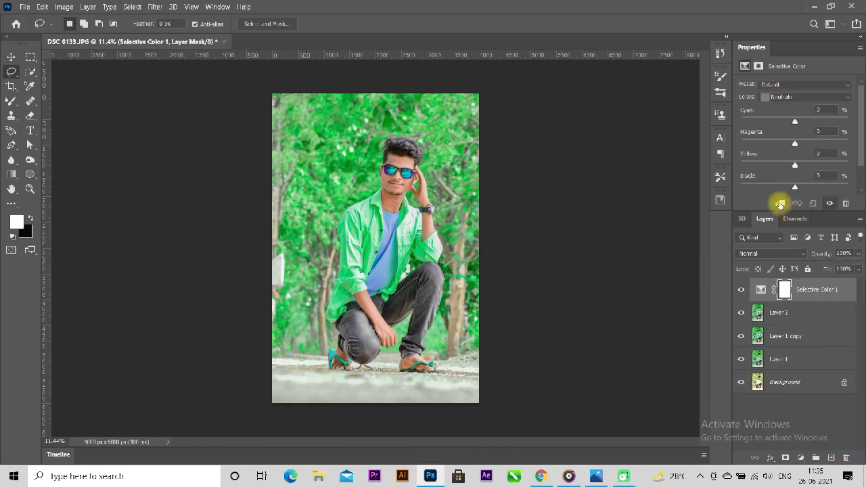
click(782, 96)
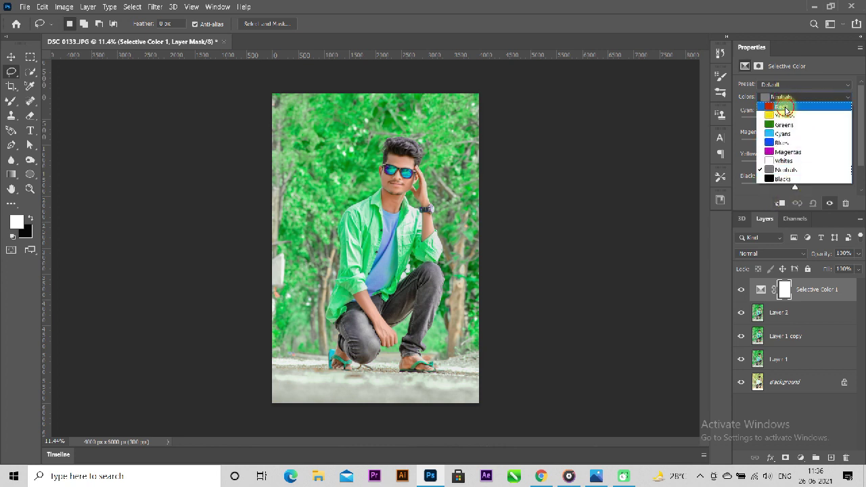
click(785, 107)
drag(796, 189, 790, 191)
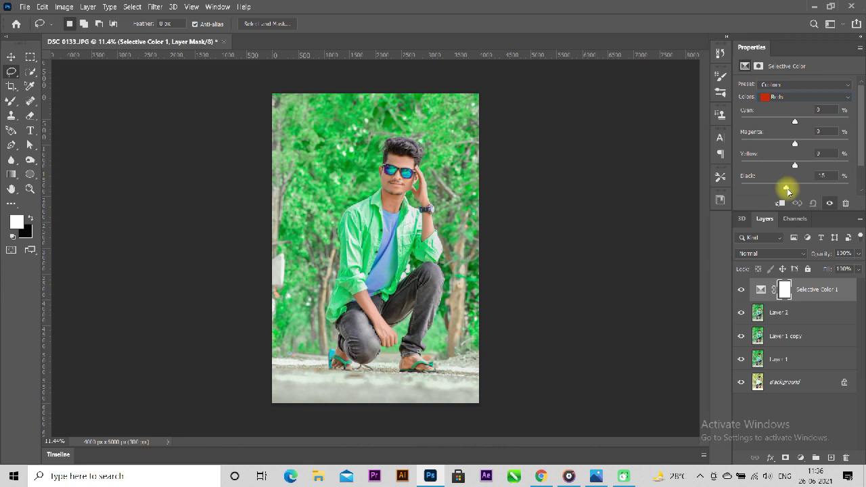
click(789, 97)
click(785, 116)
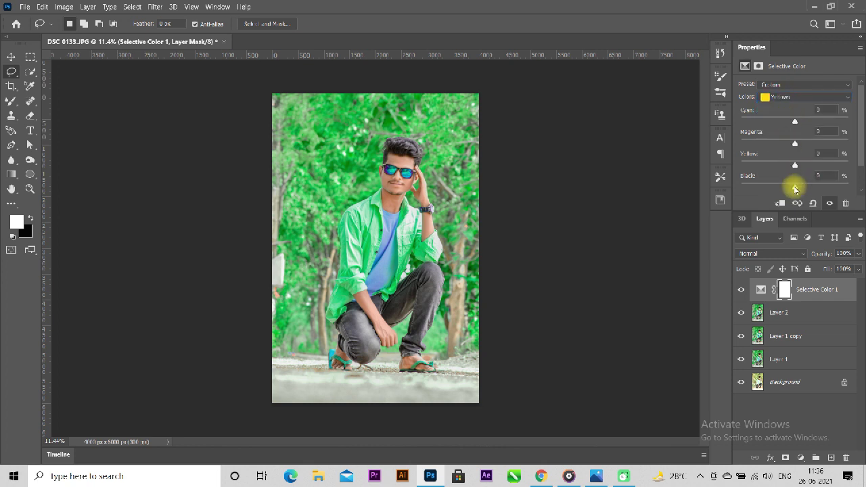
mouse_move(797, 189)
mouse_down()
mouse_move(776, 192)
mouse_move(795, 188)
mouse_up()
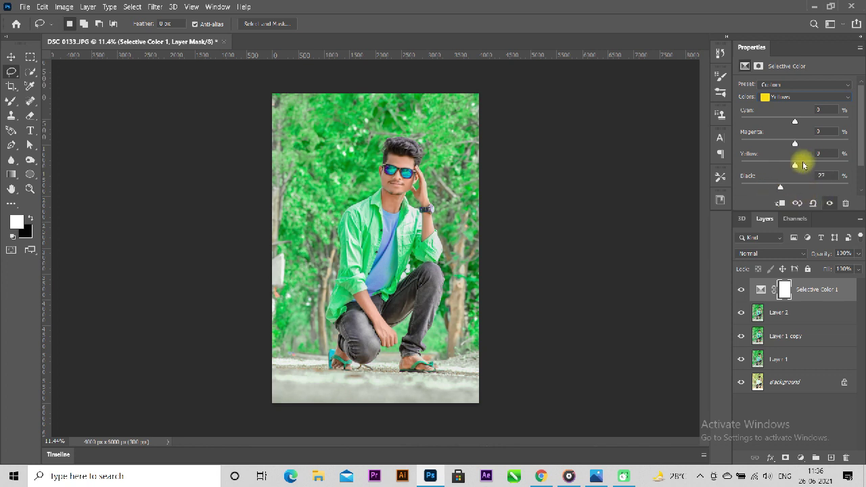
For the Greens, adjust black and yellow, and push cyan to +100
click(785, 98)
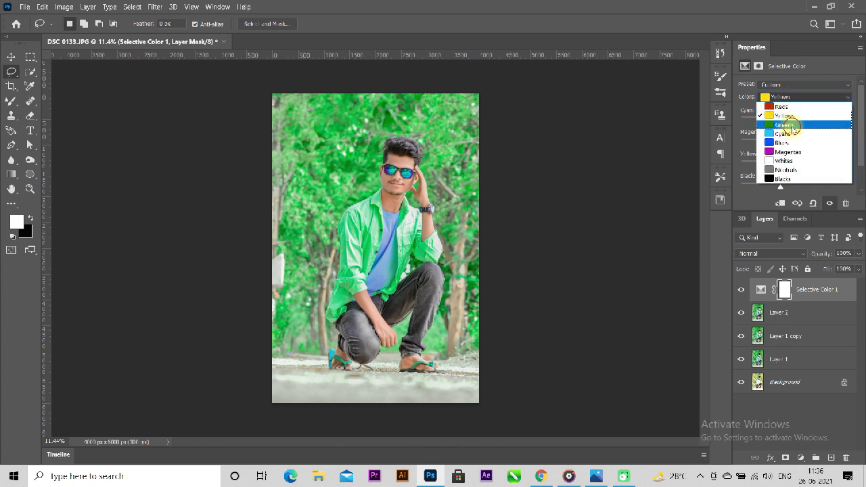
click(793, 126)
mouse_move(796, 187)
mouse_down()
mouse_move(813, 195)
mouse_move(803, 193)
mouse_up()
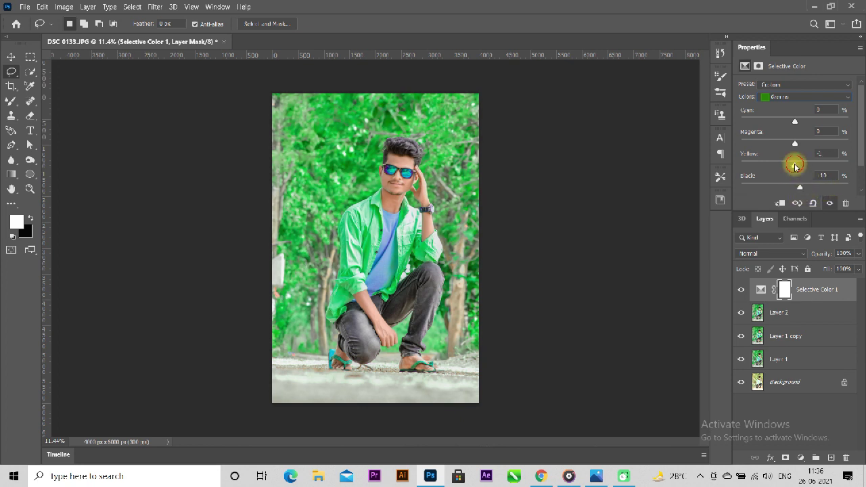
mouse_move(795, 167)
mouse_down()
mouse_move(842, 175)
mouse_move(741, 171)
mouse_move(783, 169)
mouse_up()
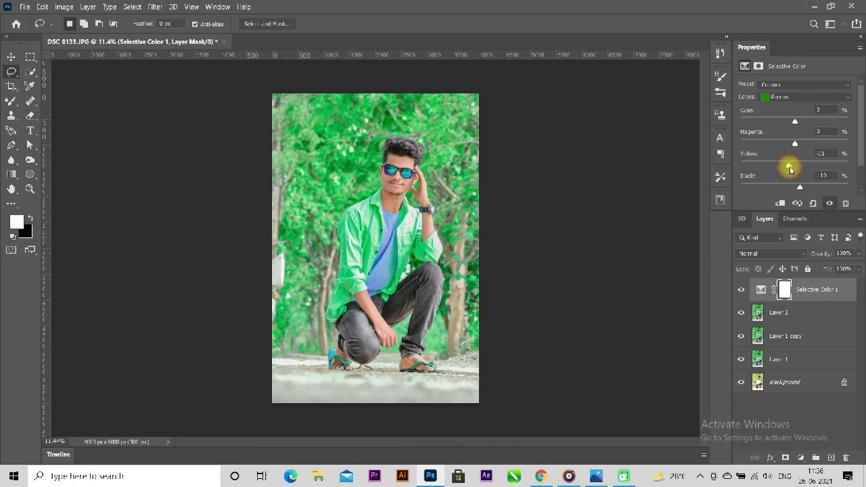
mouse_move(791, 169)
mouse_down()
mouse_move(806, 170)
mouse_move(830, 142)
mouse_move(844, 149)
mouse_move(743, 147)
mouse_move(807, 149)
mouse_up()
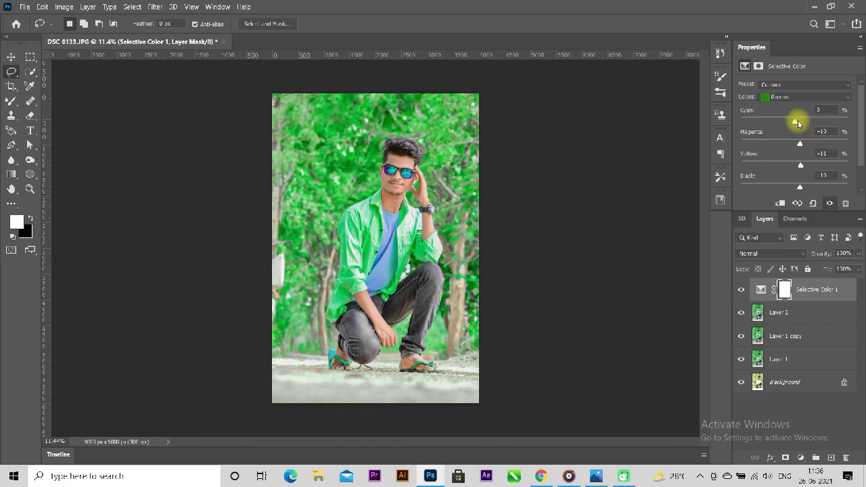
mouse_move(795, 123)
mouse_down()
mouse_move(722, 126)
mouse_move(858, 128)
mouse_up()
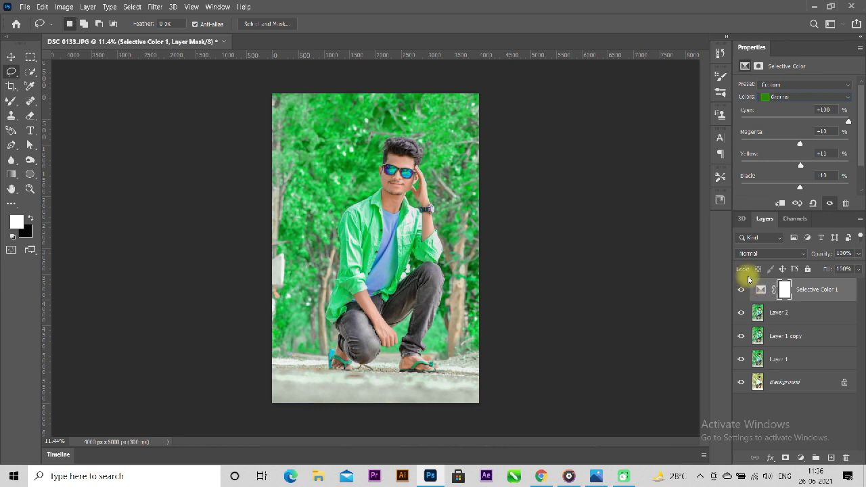
click(797, 98)
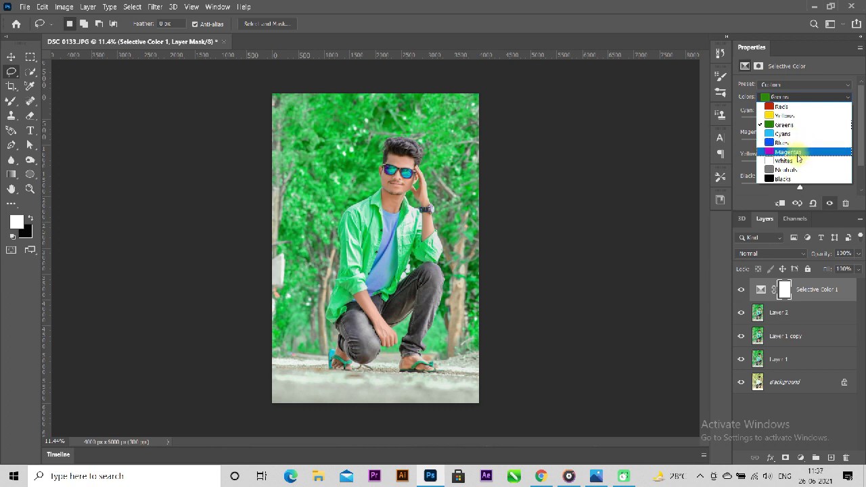
Adjust the black amount for Whites, then Blacks and Neutrals, with Neutrals at +7%
click(797, 163)
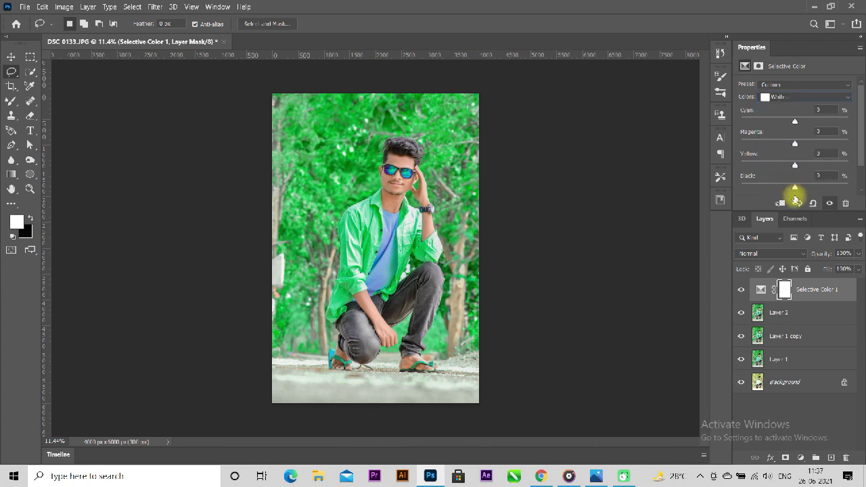
mouse_move(798, 189)
mouse_down()
mouse_move(841, 188)
mouse_move(758, 197)
mouse_move(864, 201)
mouse_move(761, 198)
mouse_move(845, 189)
mouse_move(785, 199)
mouse_up()
drag(827, 175, 803, 178)
click(778, 96)
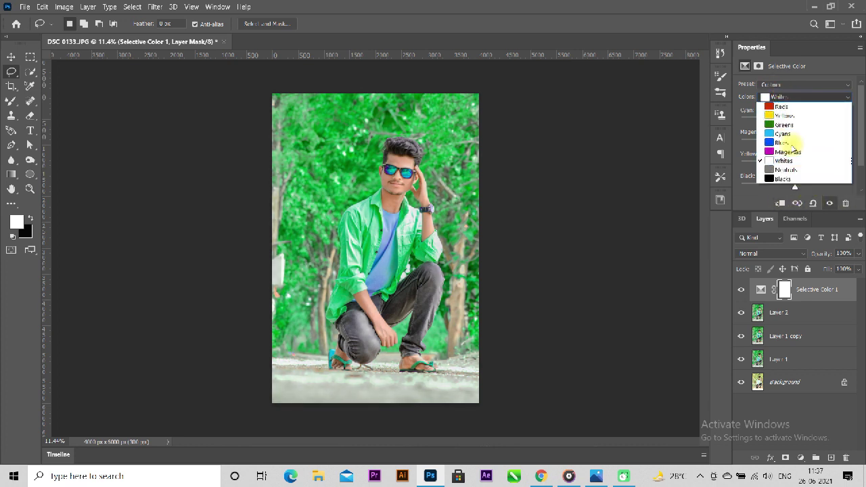
click(791, 179)
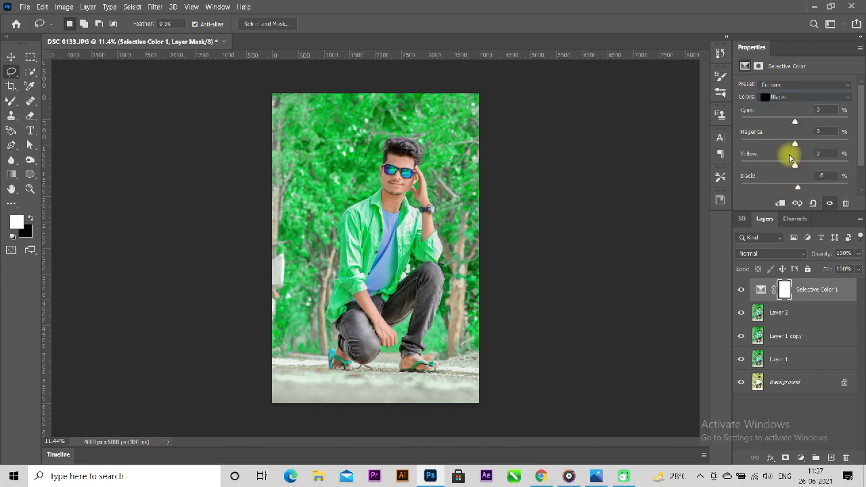
click(788, 96)
click(803, 171)
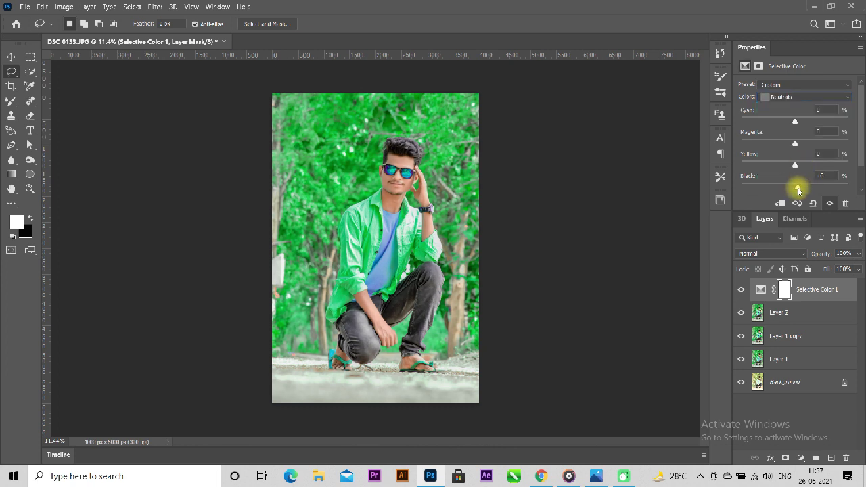
Toggle Selective Color 1 off and on to compare, then select that layer
click(742, 291)
click(741, 291)
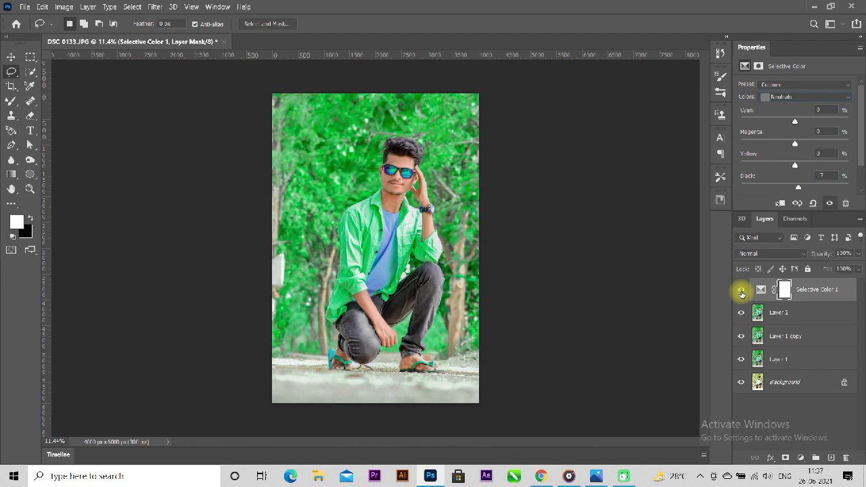
click(742, 291)
click(742, 291)
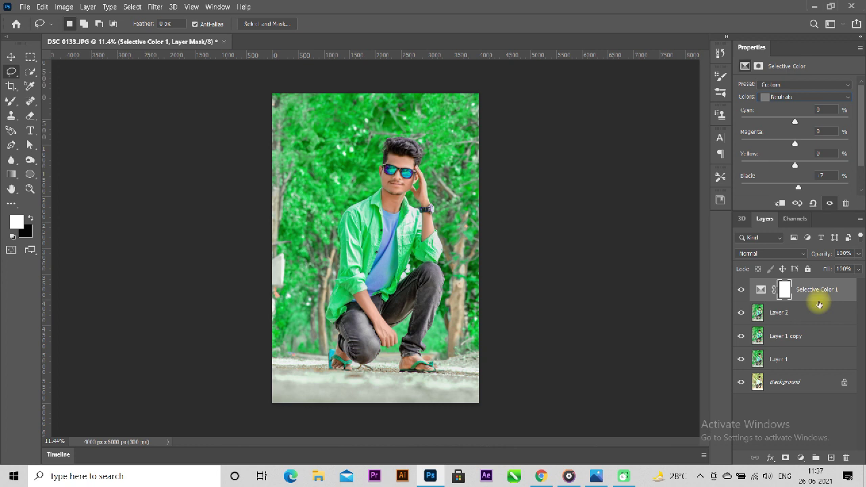
click(821, 314)
click(828, 297)
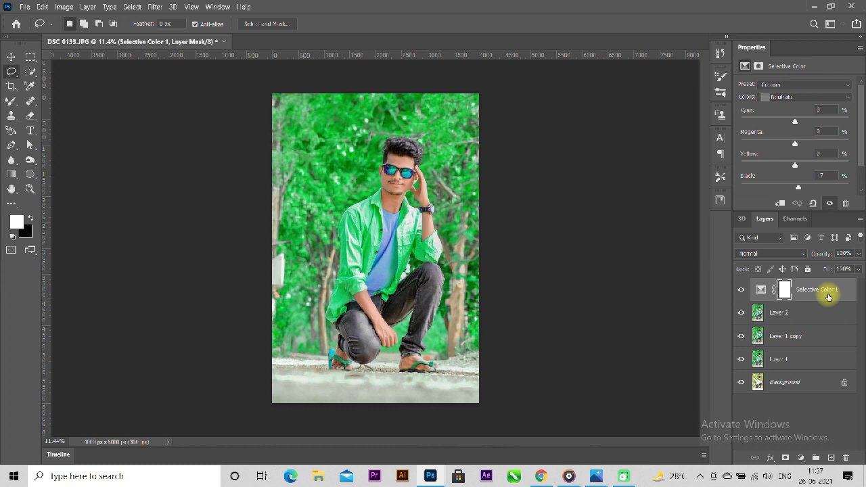
Stamp all visible layers into a new Layer 3 and zoom in on the face
key(ctrl+shift+alt+n)
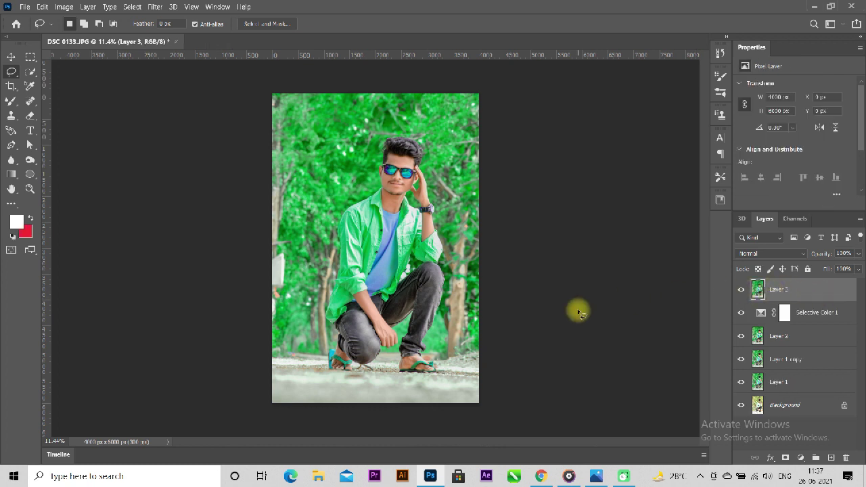
scroll(402, 171, up, 5)
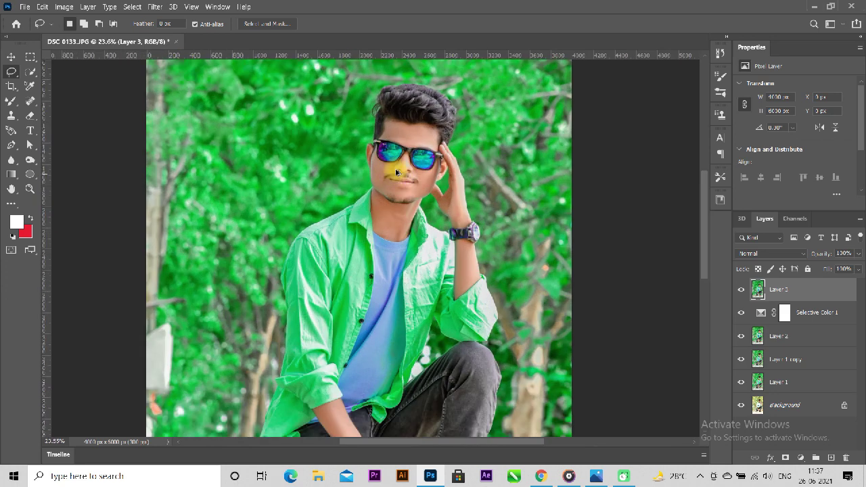
scroll(413, 168, up, 2)
scroll(414, 169, up, 2)
scroll(416, 170, up, 1)
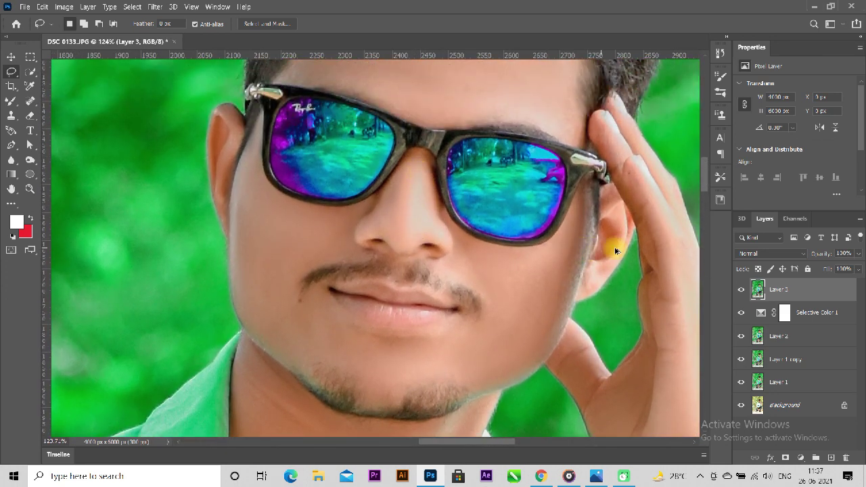
scroll(614, 248, up, 1)
scroll(614, 247, down, 1)
scroll(614, 247, down, 4)
scroll(615, 251, down, 1)
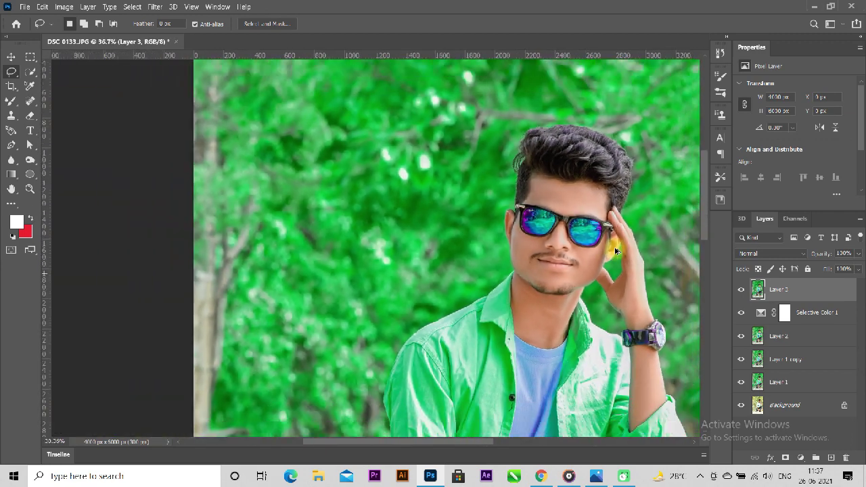
scroll(615, 250, down, 1)
scroll(615, 250, down, 2)
scroll(615, 251, down, 1)
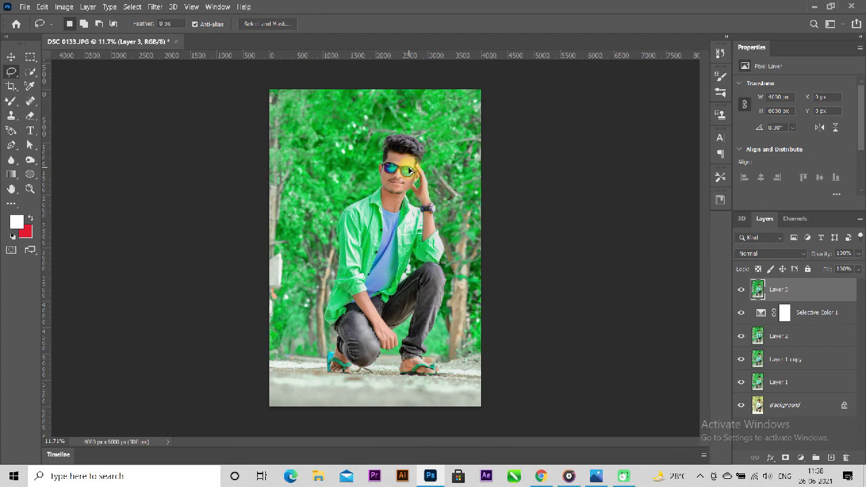
Zoom in and out again to inspect the face on the merged layer
scroll(399, 172, up, 2)
scroll(401, 173, up, 2)
scroll(401, 175, up, 1)
scroll(401, 174, up, 1)
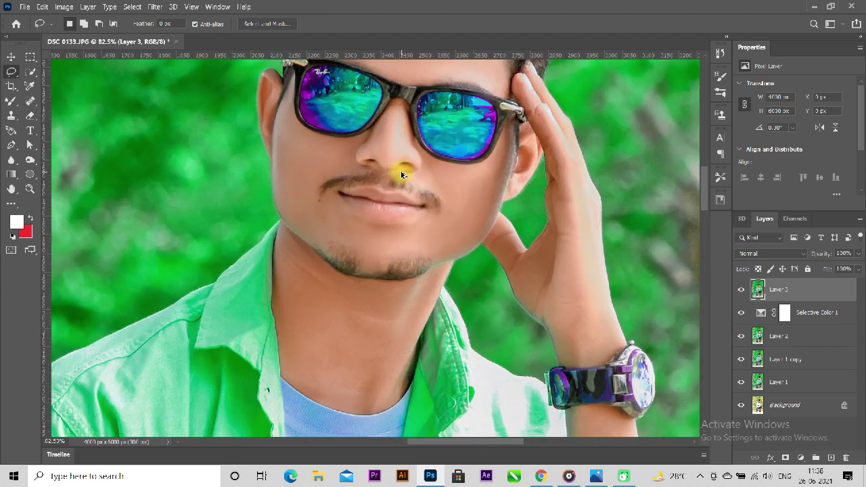
scroll(401, 175, down, 2)
scroll(402, 175, up, 1)
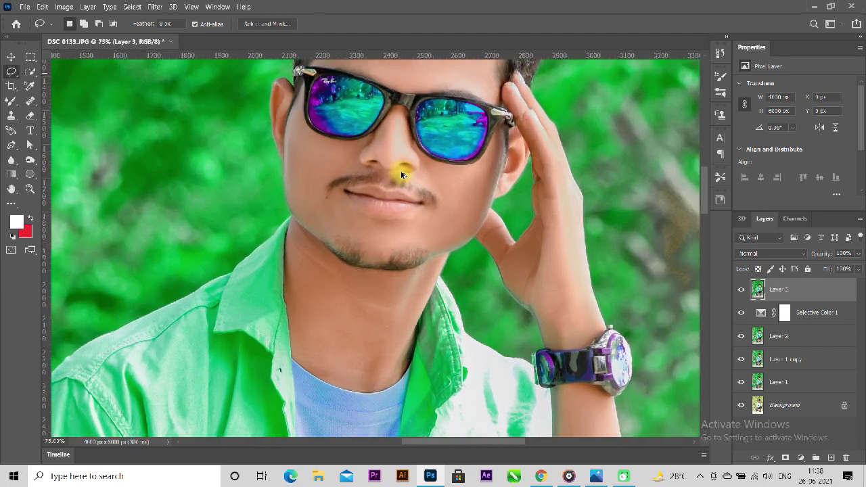
scroll(401, 175, down, 2)
scroll(402, 174, down, 1)
scroll(401, 175, down, 2)
scroll(401, 174, down, 1)
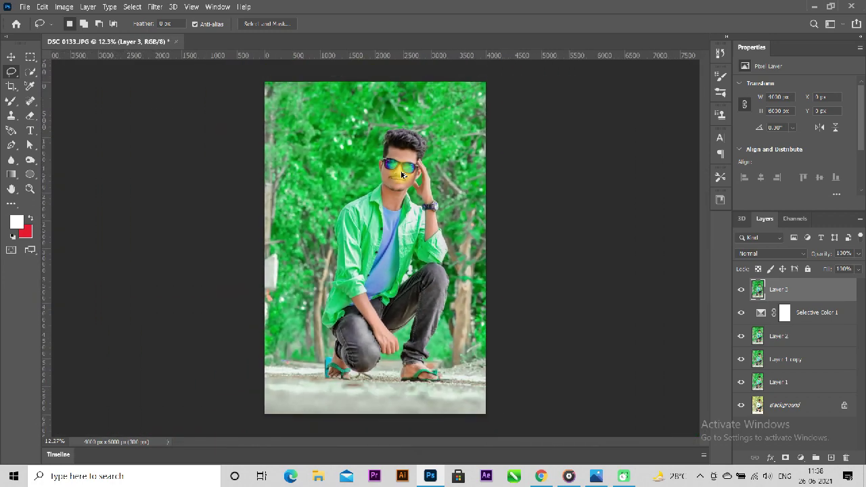
scroll(401, 174, up, 1)
scroll(401, 175, down, 1)
scroll(401, 175, up, 1)
scroll(402, 175, down, 1)
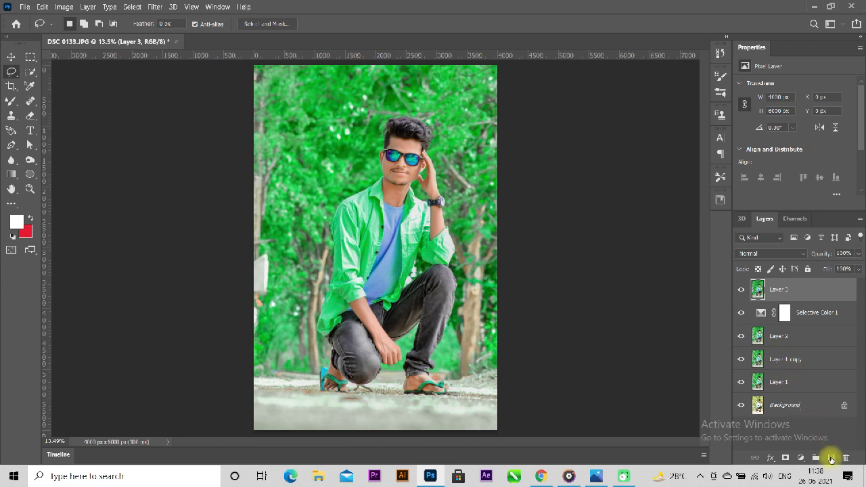
Add Layer 4 filled with 50% gray and set its blend mode to Overlay
click(832, 456)
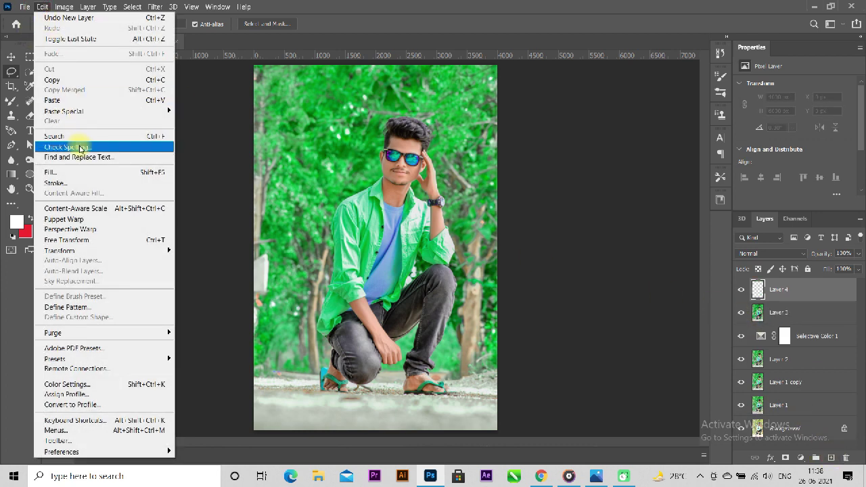
click(80, 172)
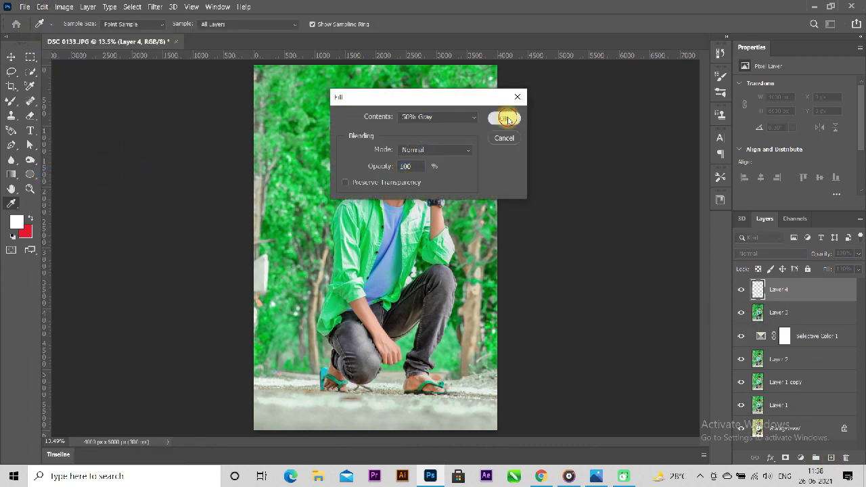
click(504, 118)
click(767, 254)
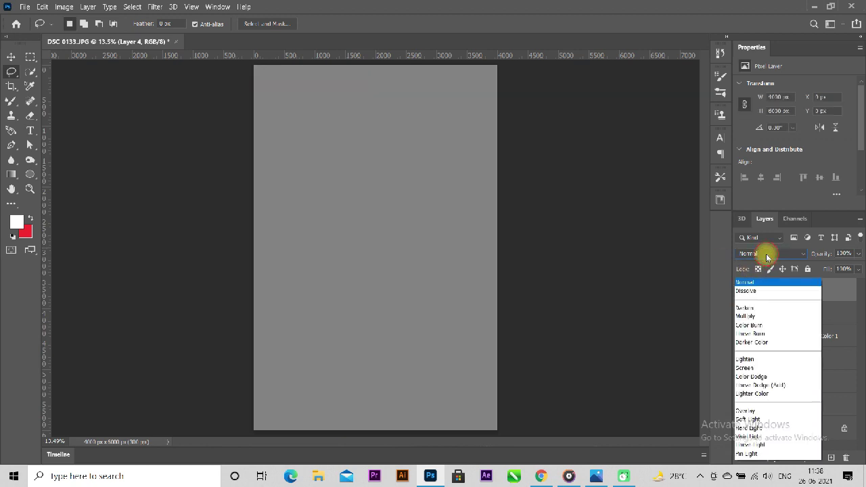
click(759, 318)
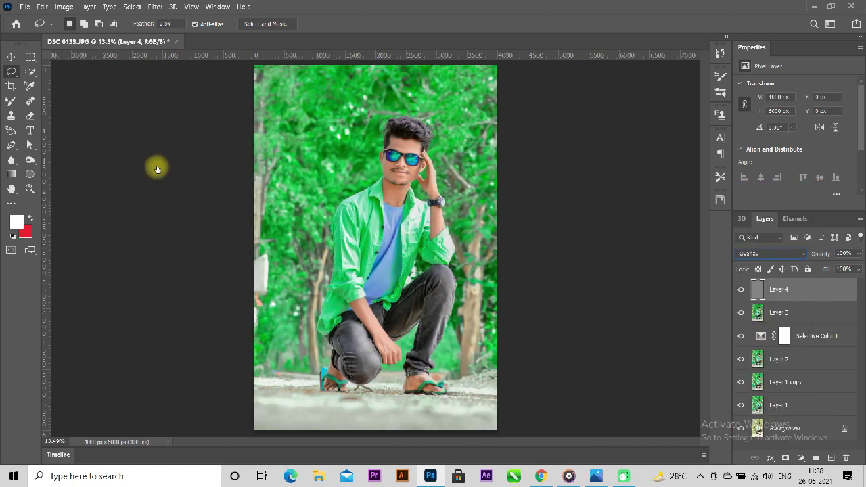
click(29, 162)
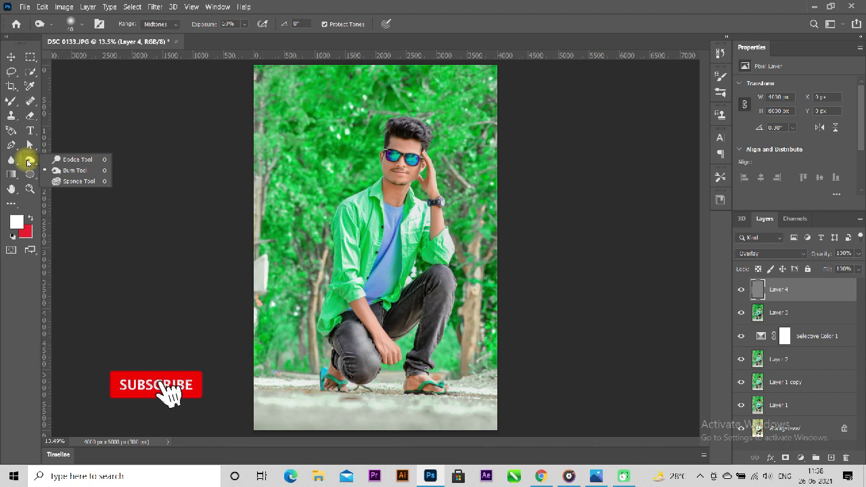
With the Dodge tool at 11% highlights exposure, lighten the forehead, cheeks and neck skin
click(68, 159)
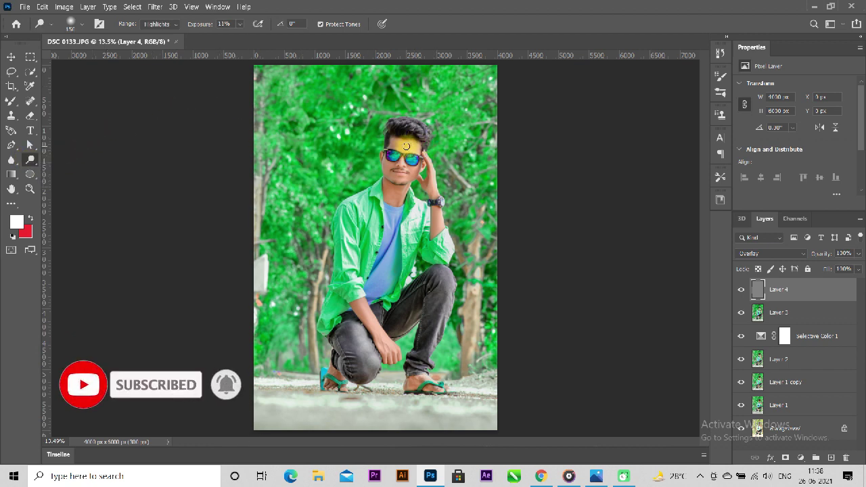
scroll(406, 146, up, 3)
scroll(406, 146, up, 4)
scroll(405, 148, up, 3)
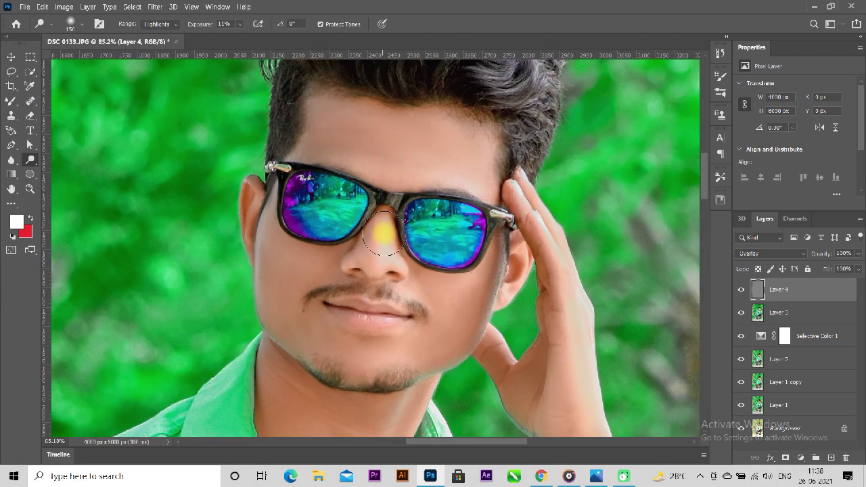
mouse_move(357, 145)
mouse_down()
mouse_move(361, 130)
mouse_move(443, 148)
mouse_move(383, 227)
mouse_move(374, 257)
mouse_move(368, 216)
mouse_move(362, 266)
mouse_move(279, 250)
mouse_up()
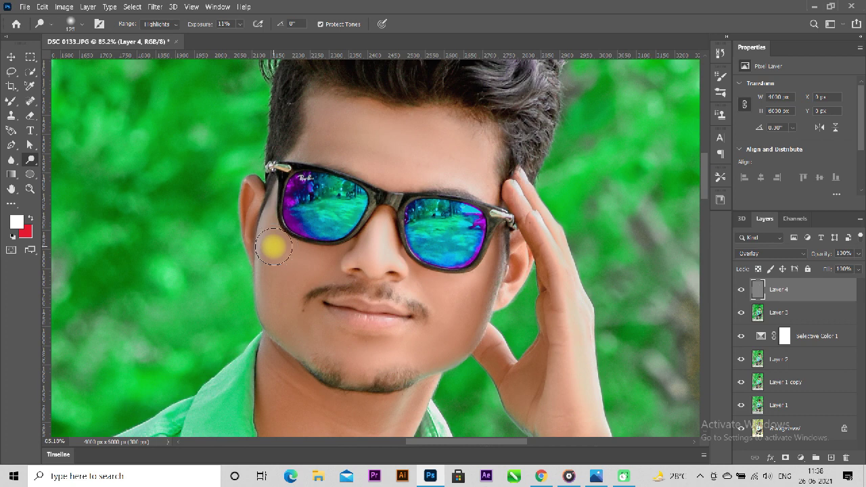
mouse_move(267, 238)
mouse_down()
mouse_move(273, 250)
mouse_move(337, 277)
mouse_move(458, 296)
mouse_move(483, 277)
mouse_move(425, 304)
mouse_move(462, 294)
mouse_move(273, 259)
mouse_move(292, 320)
mouse_move(399, 351)
mouse_up()
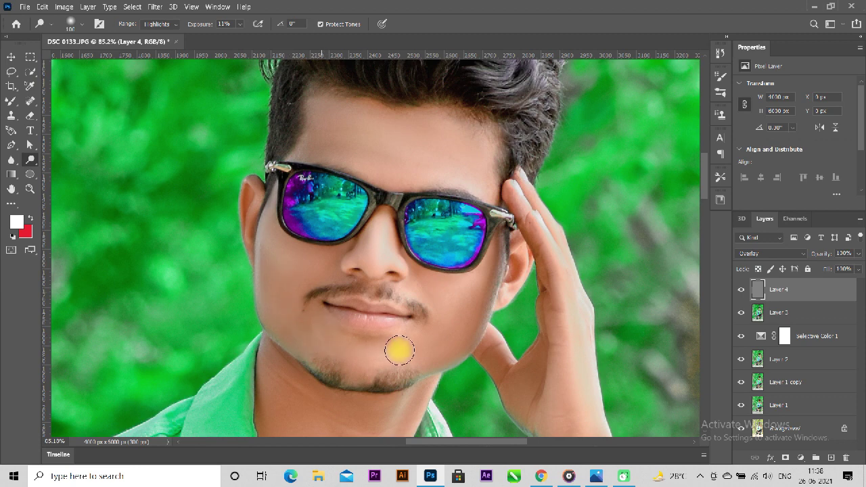
scroll(385, 338, down, 2)
scroll(372, 318, down, 3)
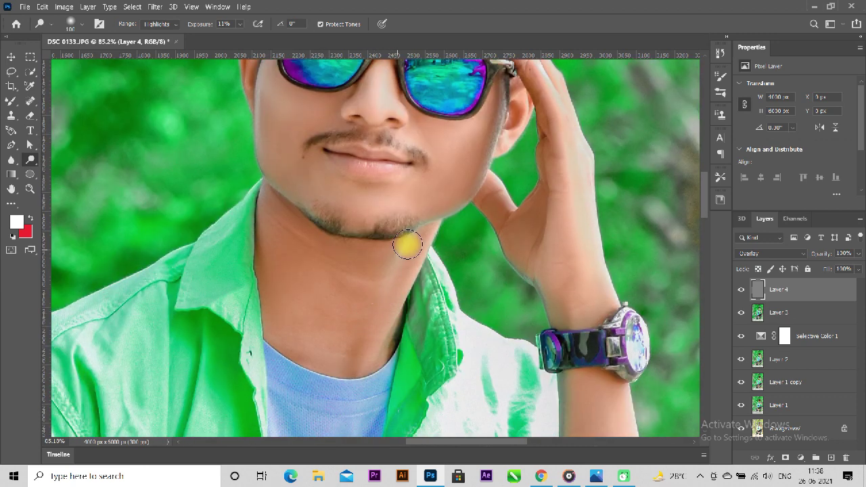
mouse_move(417, 237)
mouse_down()
mouse_move(375, 354)
mouse_move(295, 304)
mouse_move(333, 310)
mouse_up()
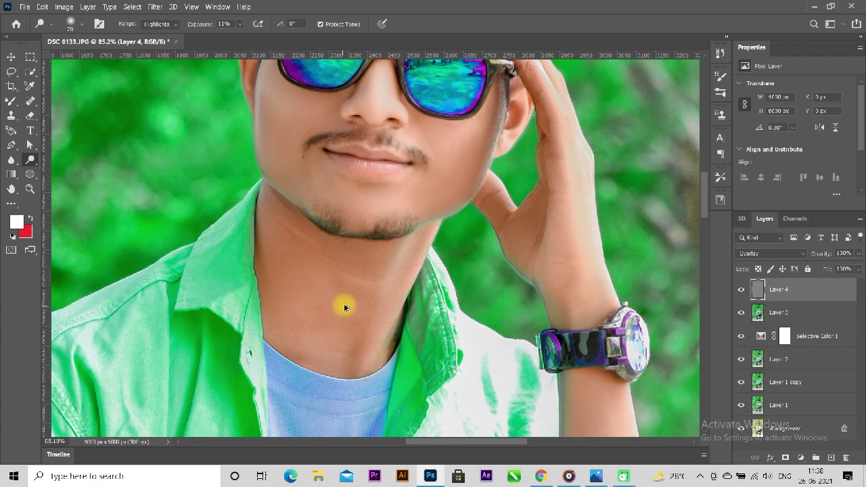
Zoom to the arm and dodge the forearm skin down toward the hand
scroll(344, 308, down, 5)
scroll(344, 308, down, 1)
scroll(344, 308, down, 2)
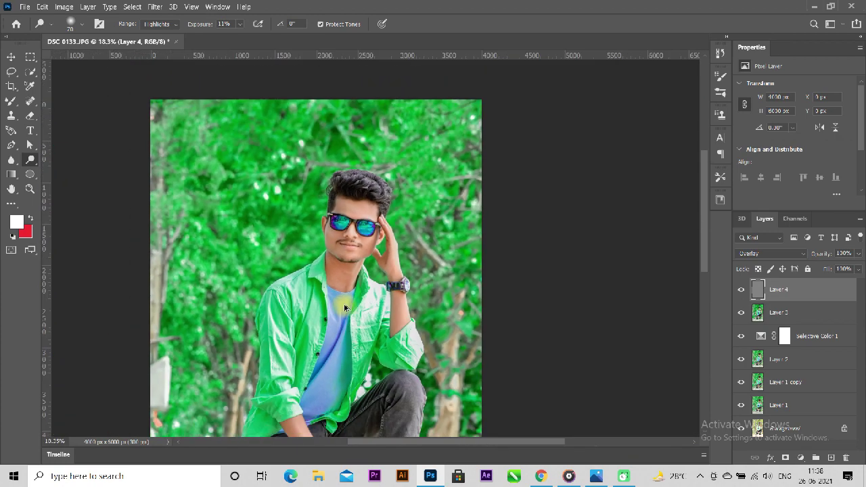
scroll(397, 207, up, 2)
scroll(398, 211, up, 2)
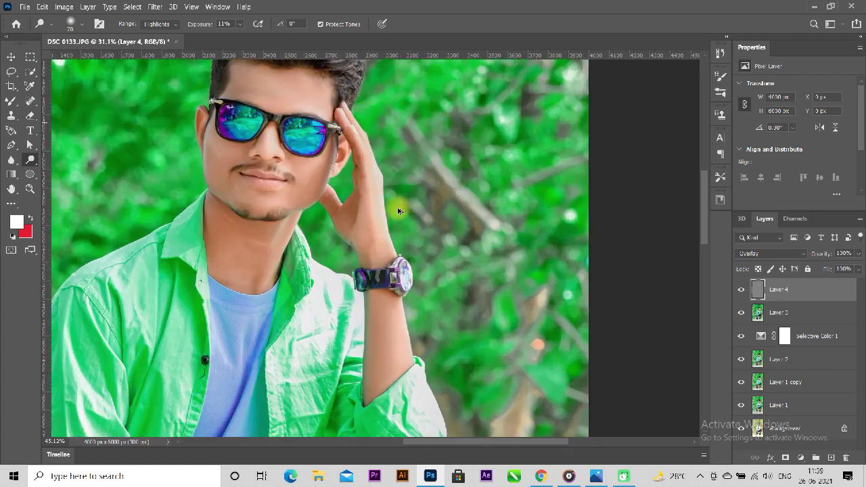
scroll(398, 211, up, 3)
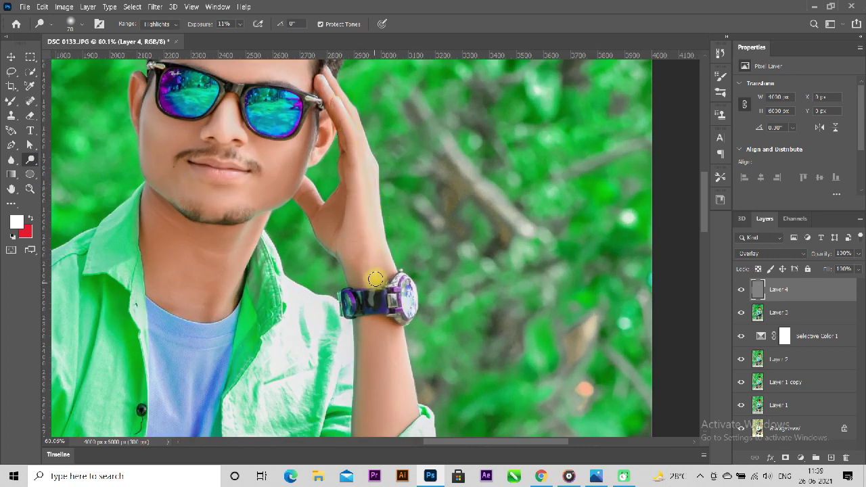
scroll(375, 257, down, 2)
scroll(375, 264, down, 1)
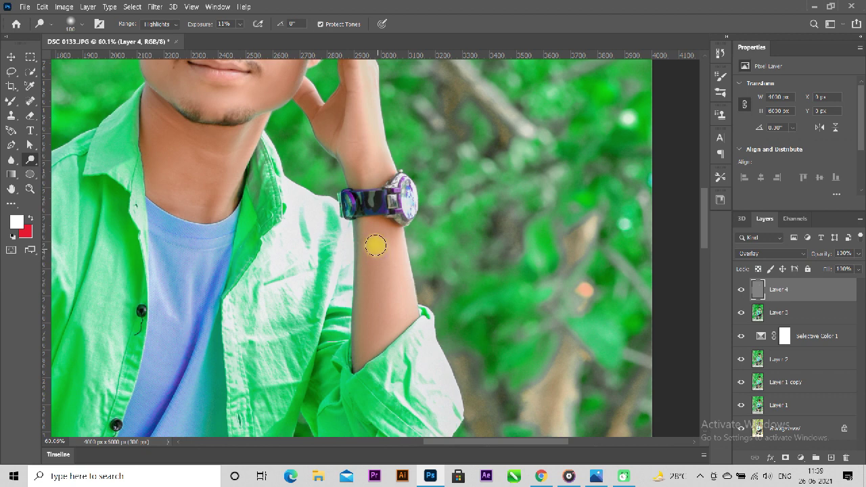
mouse_move(376, 245)
mouse_down()
mouse_move(373, 223)
mouse_move(388, 300)
mouse_move(383, 272)
mouse_move(387, 366)
mouse_up()
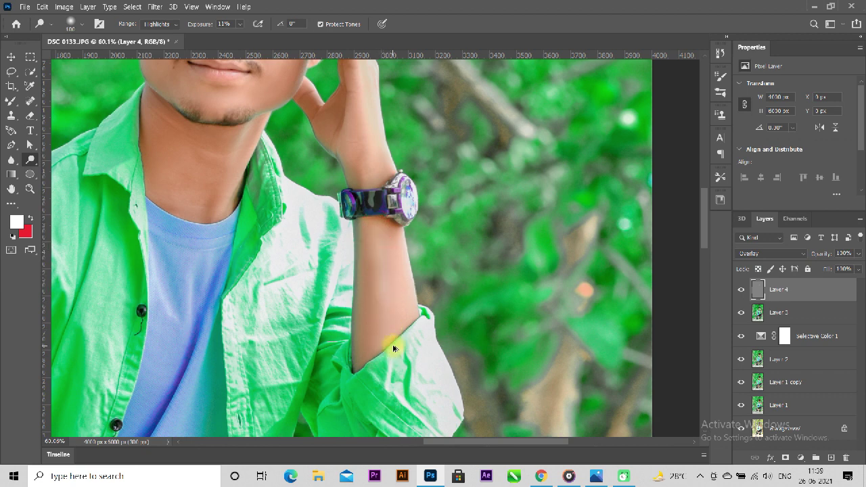
scroll(394, 349, down, 3)
scroll(393, 345, down, 2)
scroll(382, 345, down, 2)
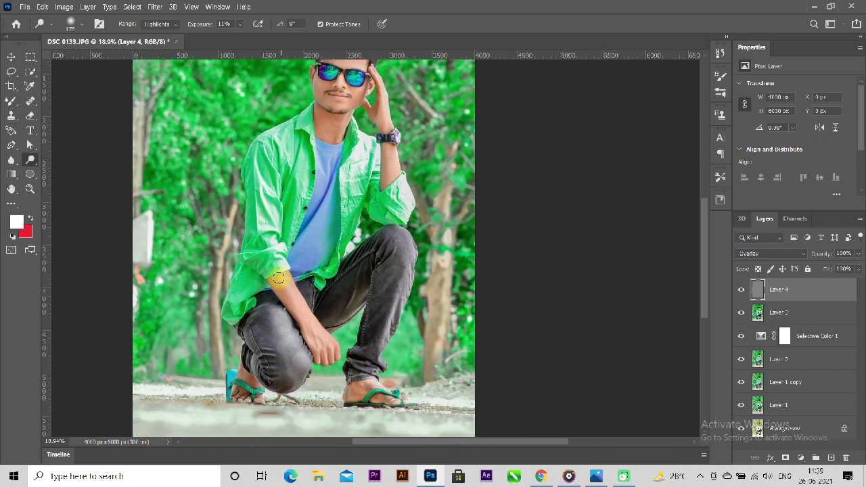
mouse_move(277, 275)
mouse_down()
mouse_move(308, 325)
mouse_move(271, 315)
mouse_up()
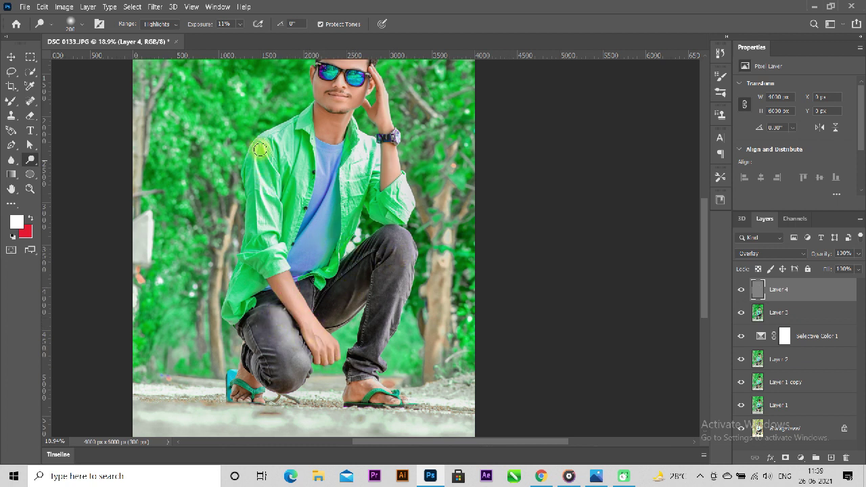
Dodge the upper part of the left shirt sleeve, then zoom back out
mouse_move(261, 149)
mouse_down()
mouse_move(266, 242)
mouse_move(271, 167)
mouse_move(291, 144)
mouse_move(329, 182)
mouse_move(355, 154)
mouse_up()
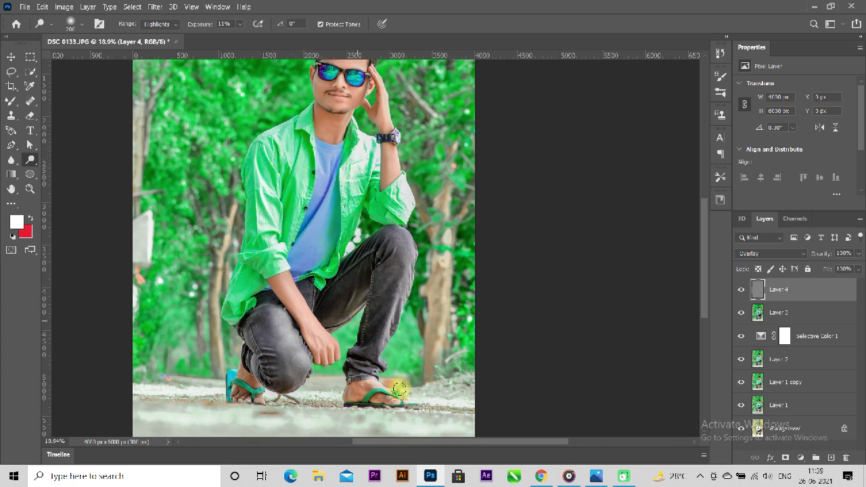
scroll(399, 391, down, 1)
scroll(409, 385, down, 1)
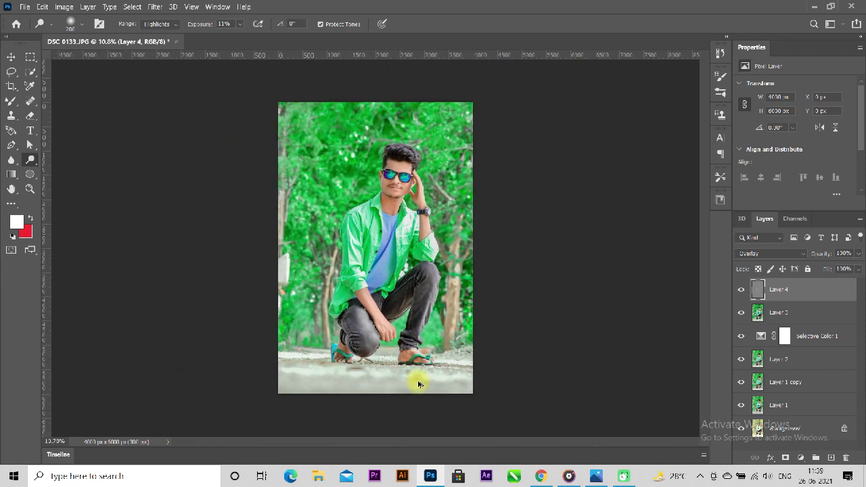
scroll(416, 382, down, 1)
scroll(418, 384, down, 1)
scroll(418, 384, up, 1)
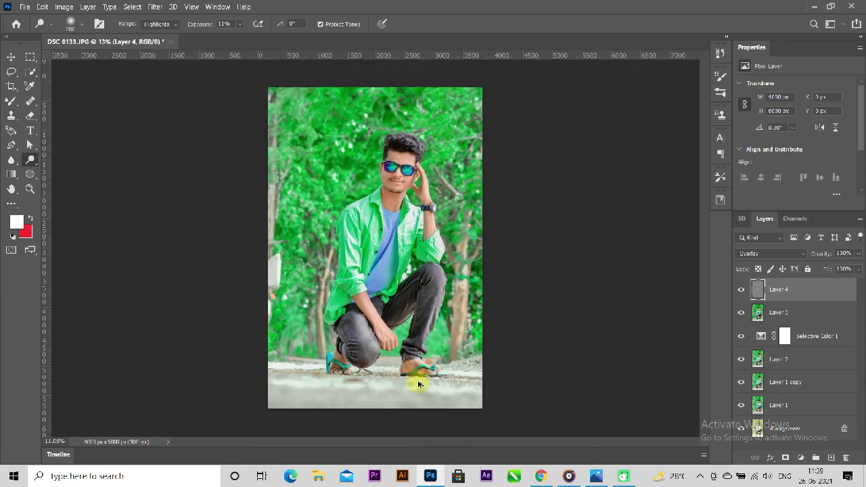
scroll(418, 384, up, 1)
scroll(418, 384, down, 1)
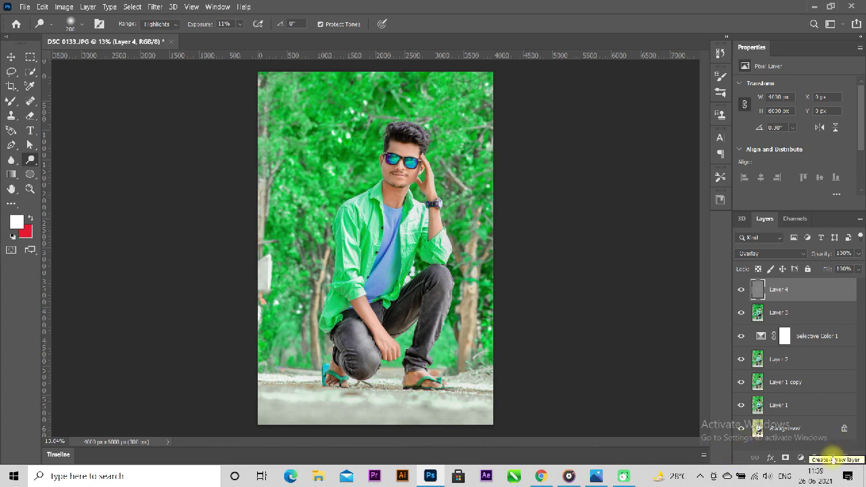
Add Layer 5 and drag a white-to-transparent gradient from the top-left, redone with a different gradient shape
click(832, 458)
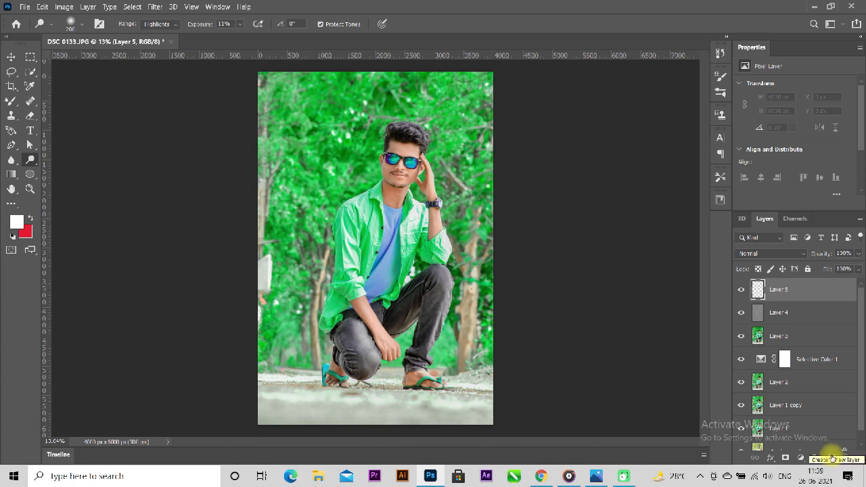
click(16, 173)
click(41, 175)
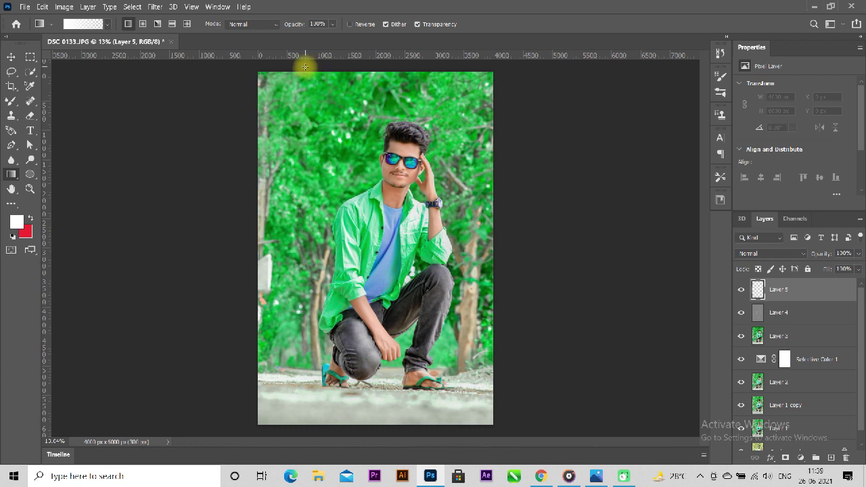
drag(305, 66, 316, 130)
key(ctrl+z)
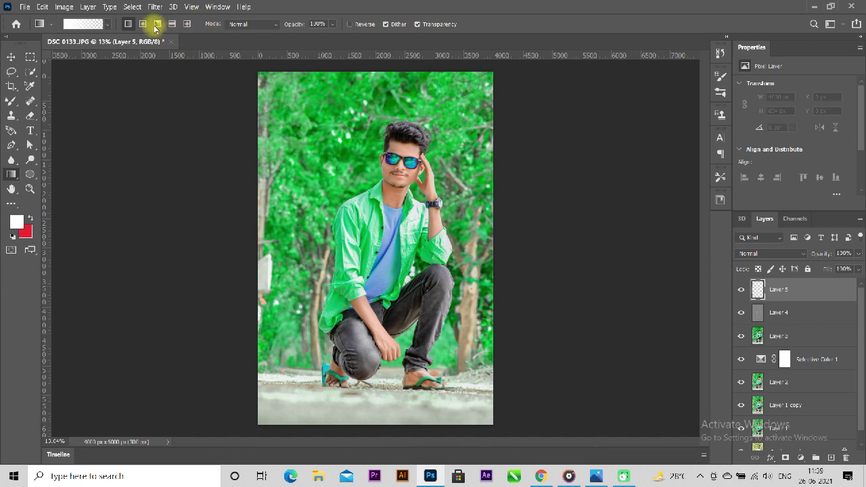
click(143, 23)
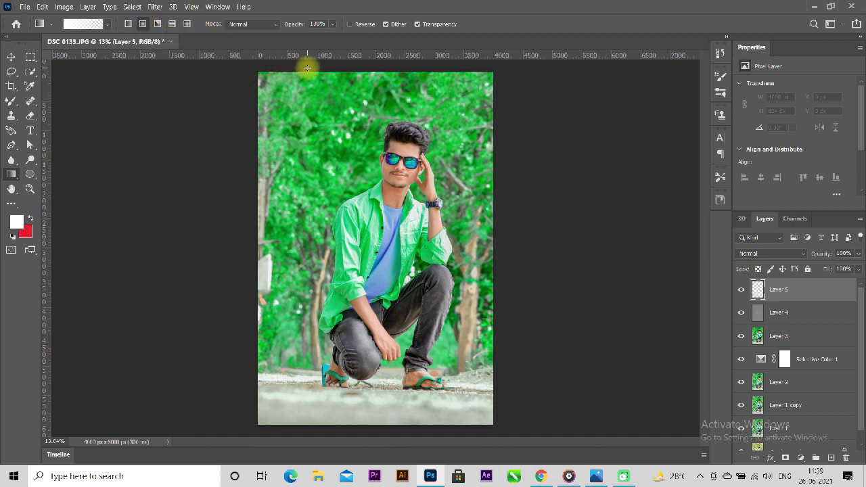
mouse_move(307, 68)
mouse_down()
mouse_move(317, 214)
mouse_move(323, 203)
mouse_up()
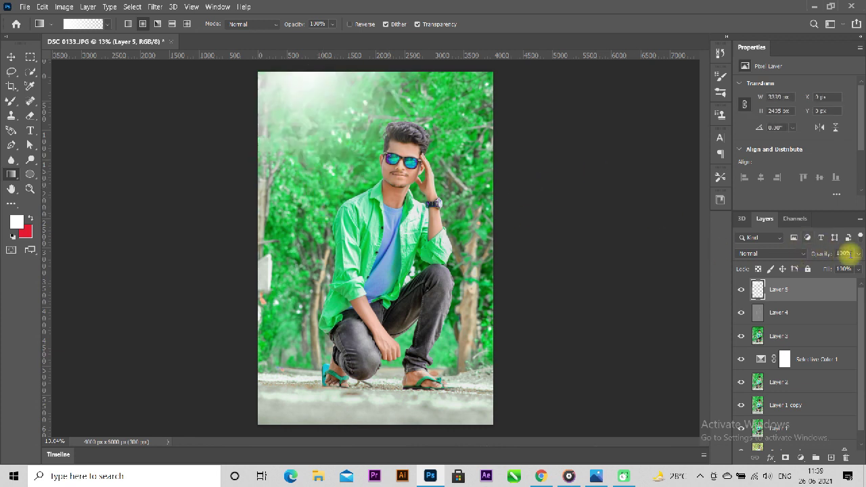
Lower Layer 5's fill to about 70% to soften the white glow
click(859, 269)
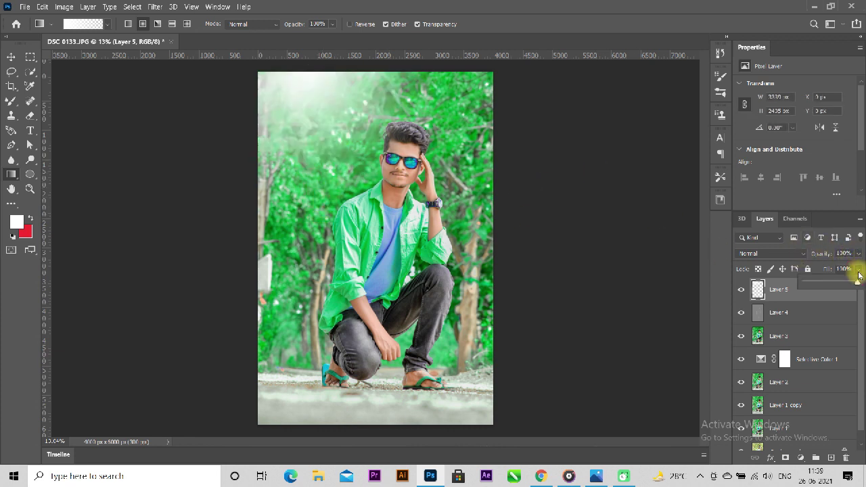
drag(843, 284, 832, 283)
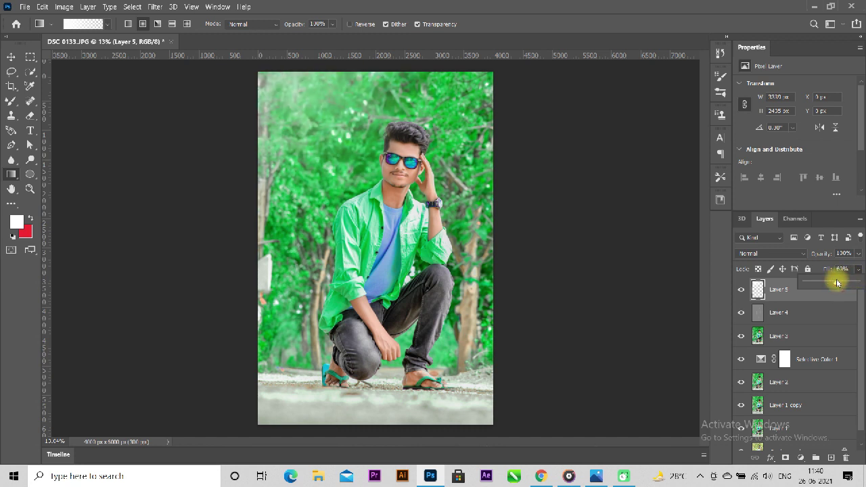
drag(837, 283, 839, 282)
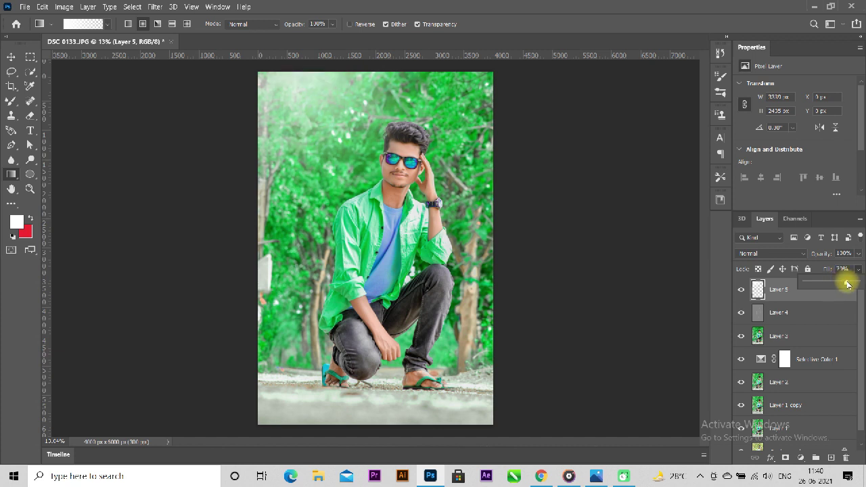
click(848, 284)
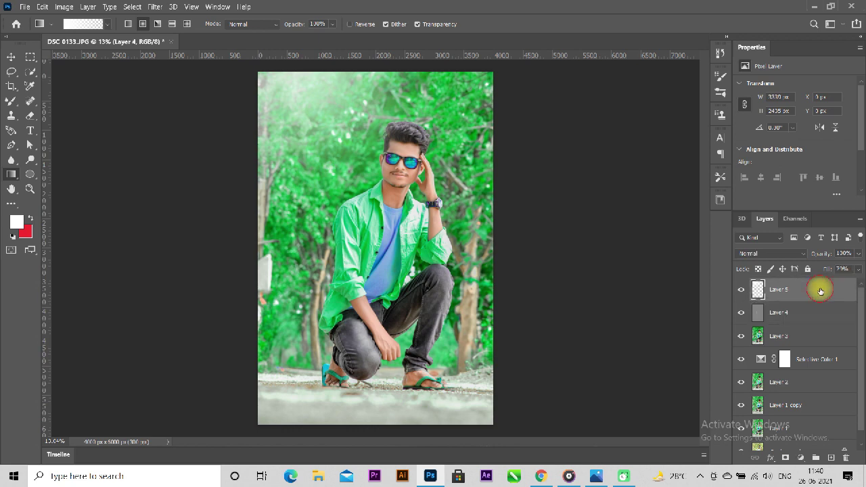
scroll(417, 264, down, 3)
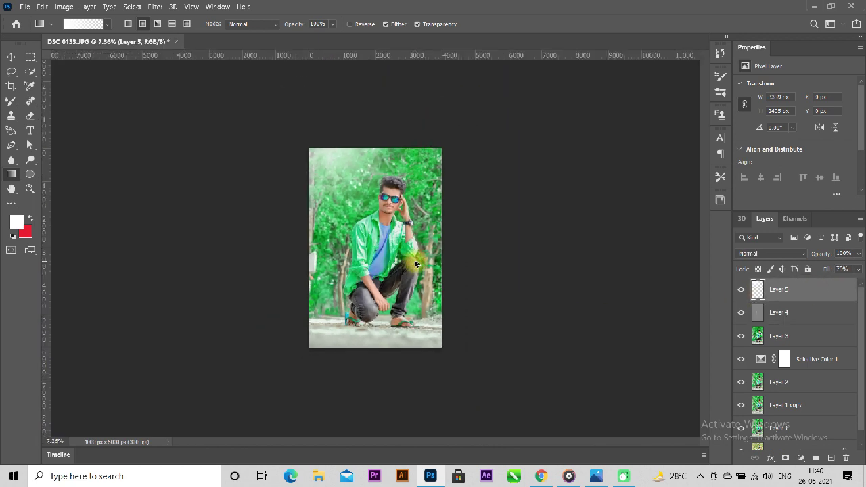
scroll(417, 264, up, 2)
scroll(417, 264, down, 3)
scroll(417, 264, up, 1)
scroll(417, 264, up, 1)
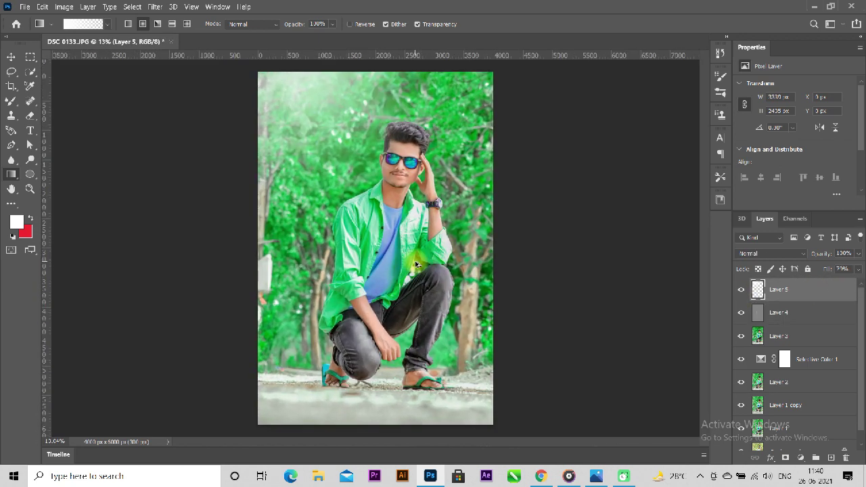
scroll(417, 263, up, 1)
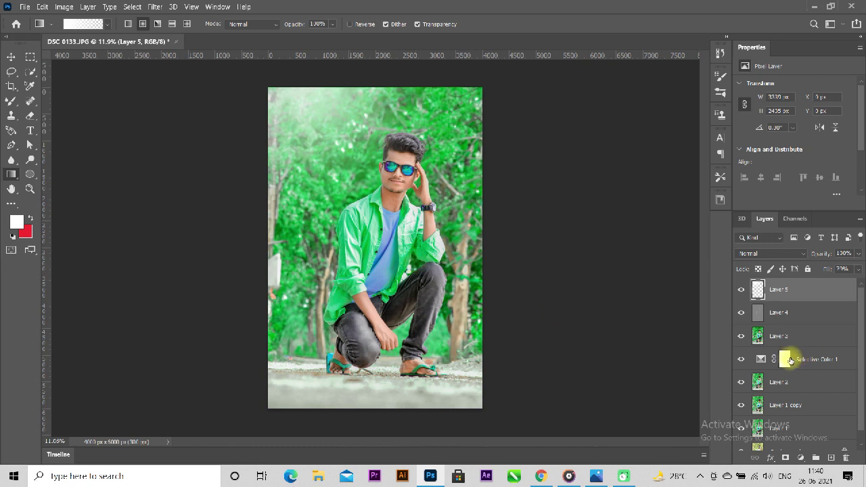
scroll(791, 360, down, 1)
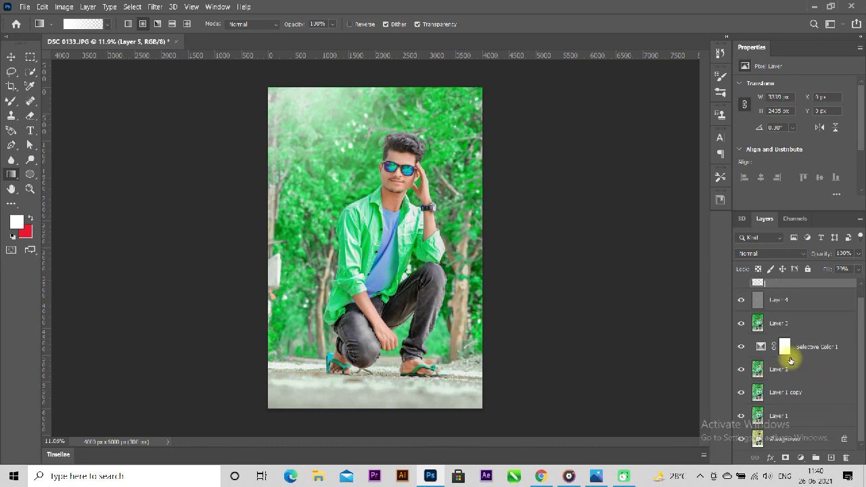
scroll(790, 360, up, 1)
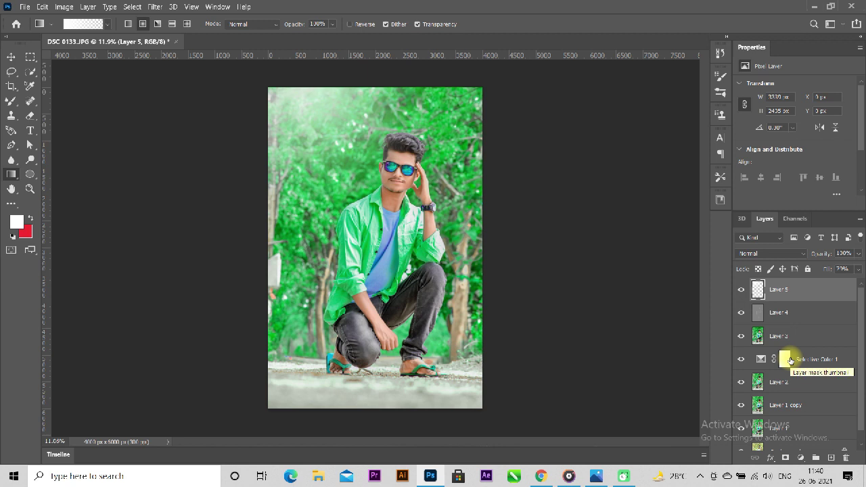